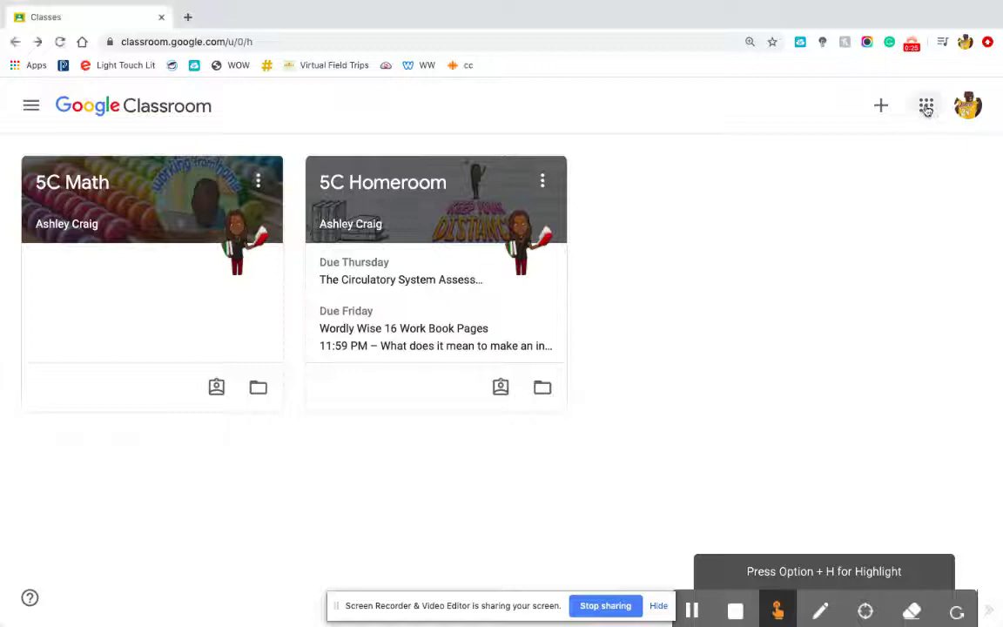
Check the available Google apps and the options offered for the 5C Homeroom class card.
click(921, 110)
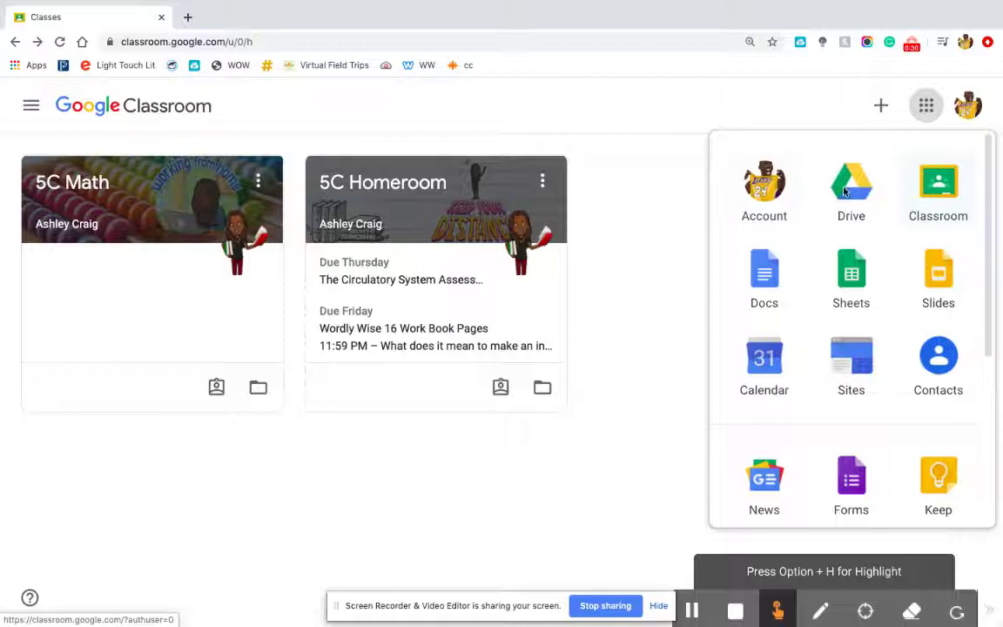
click(638, 188)
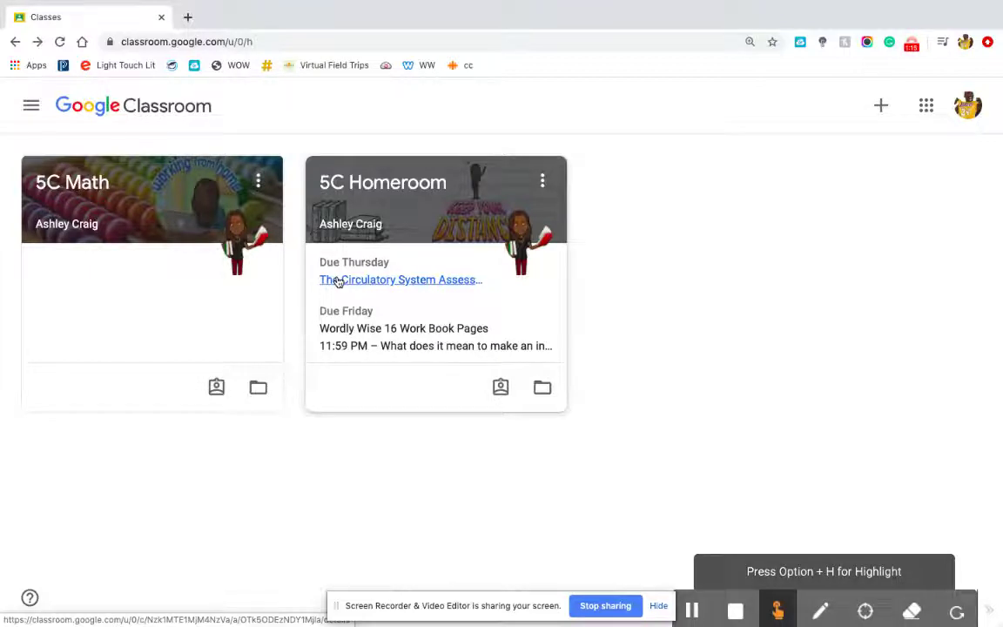
click(547, 184)
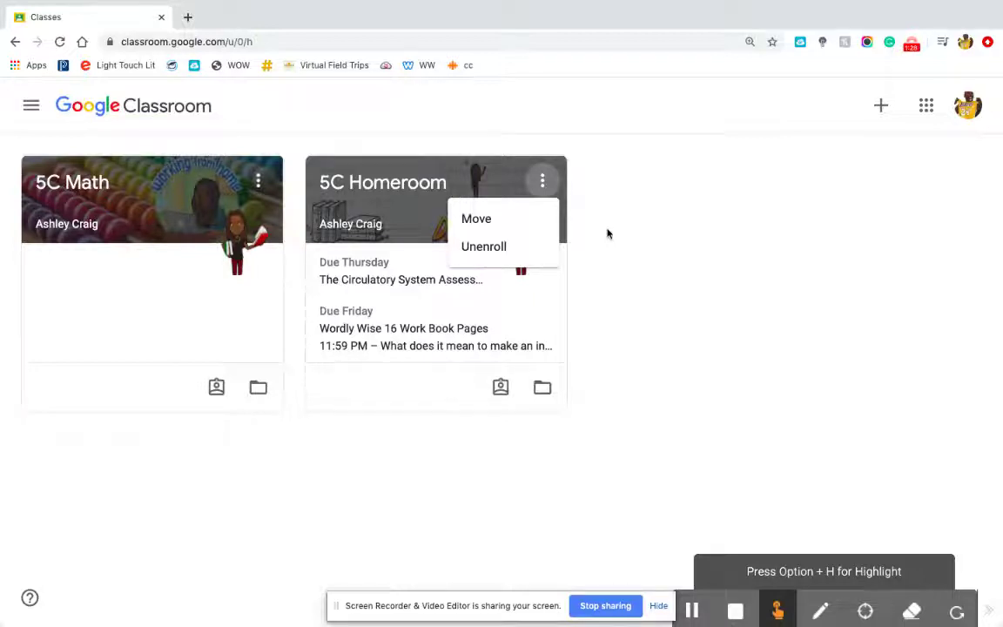
click(607, 233)
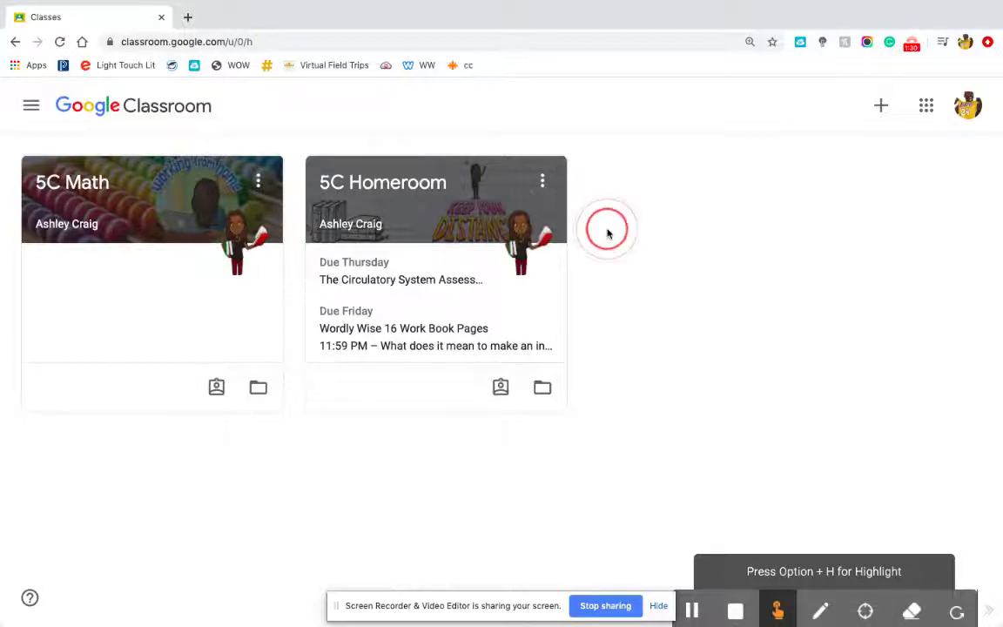
View the student's work list for 5C Homeroom with its filters, and return to the classes overview.
click(503, 393)
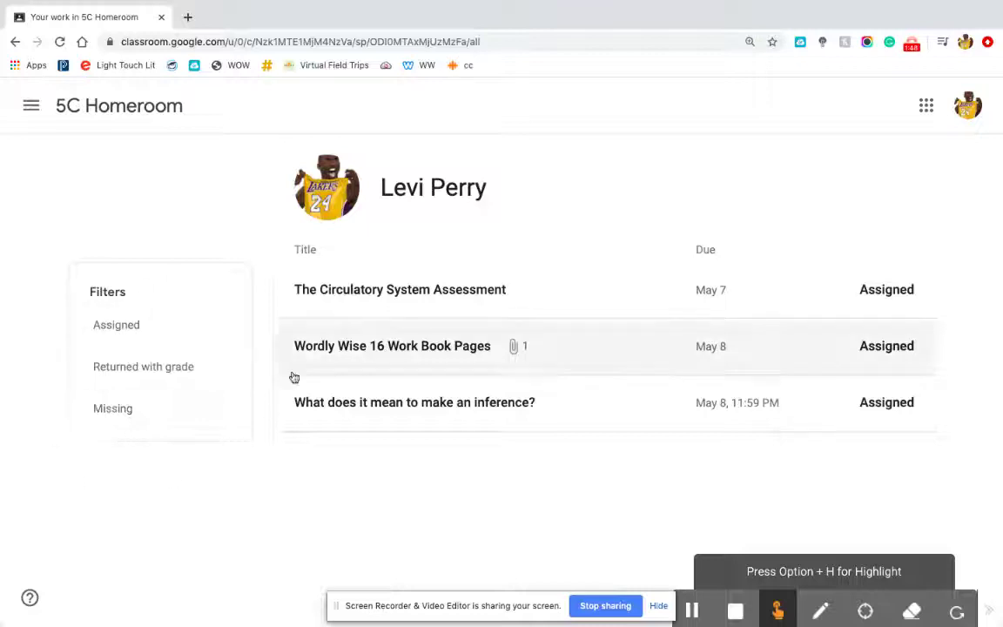
click(172, 376)
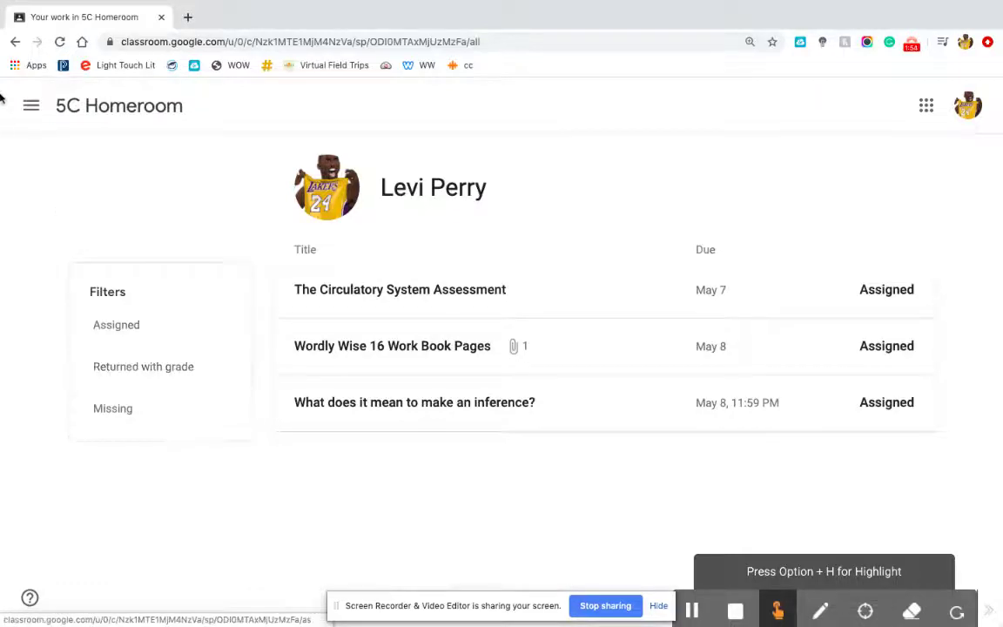
click(15, 42)
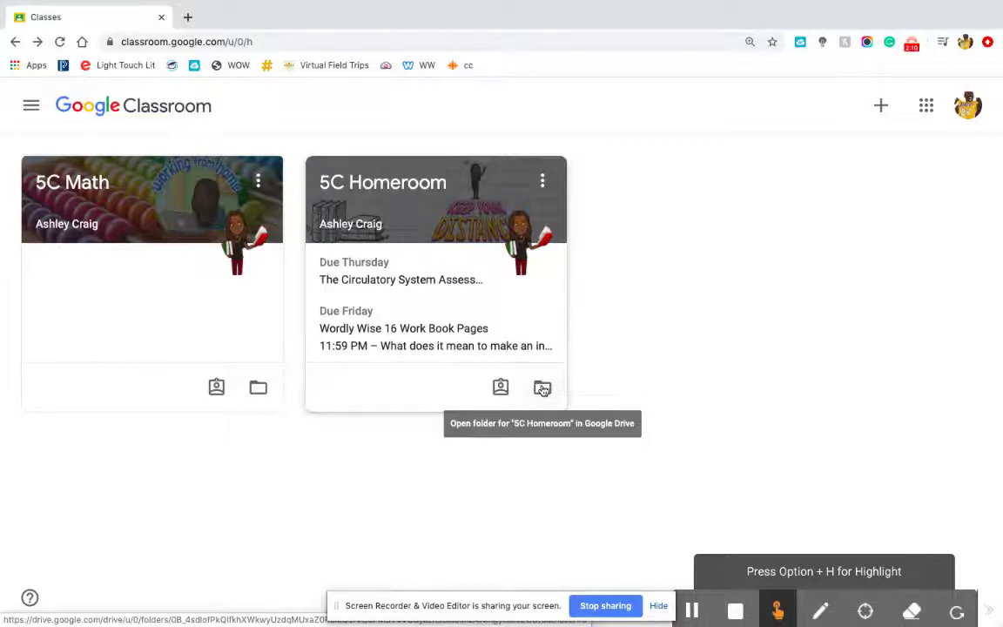
View the 5C Homeroom class folder in Google Drive, and return to the classes overview in Google Classroom.
click(541, 388)
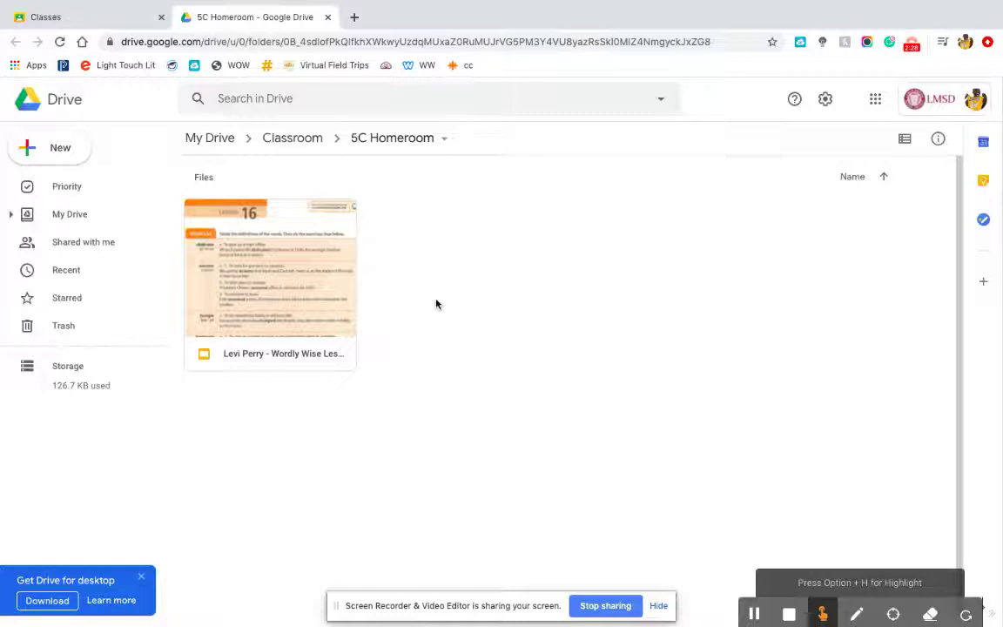
click(70, 18)
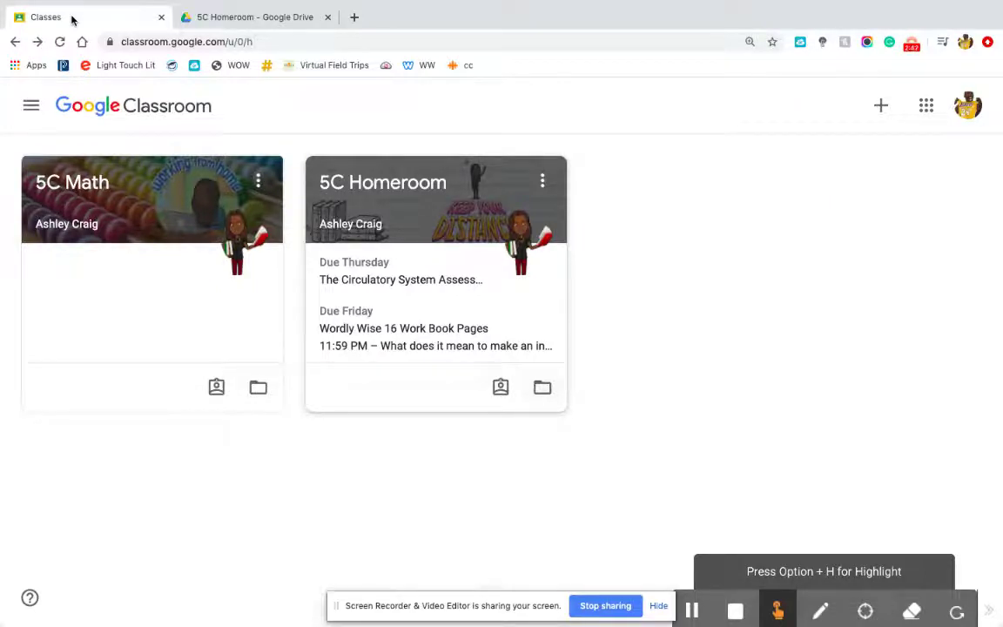
click(467, 261)
click(467, 261)
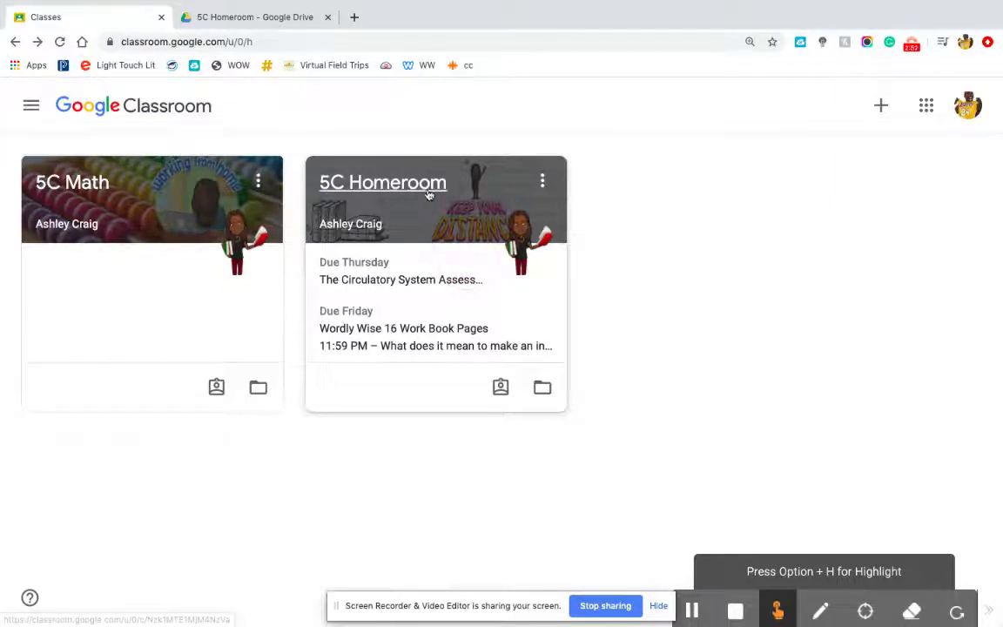
click(452, 259)
click(557, 307)
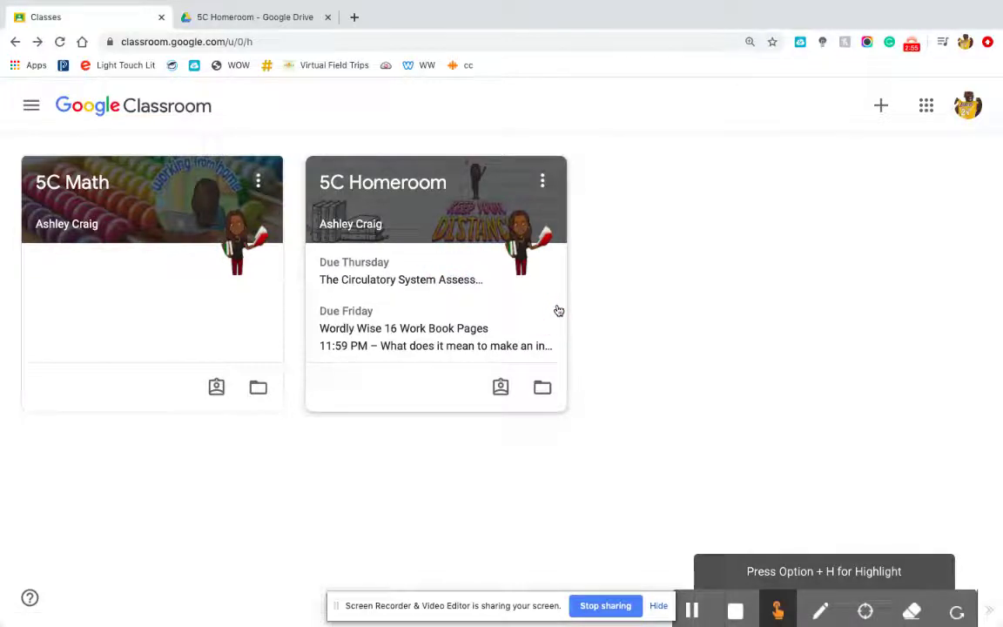
Open the 5C Homeroom class and examine its stream: welcome post, attachments, class comment field and assignment posts.
click(376, 188)
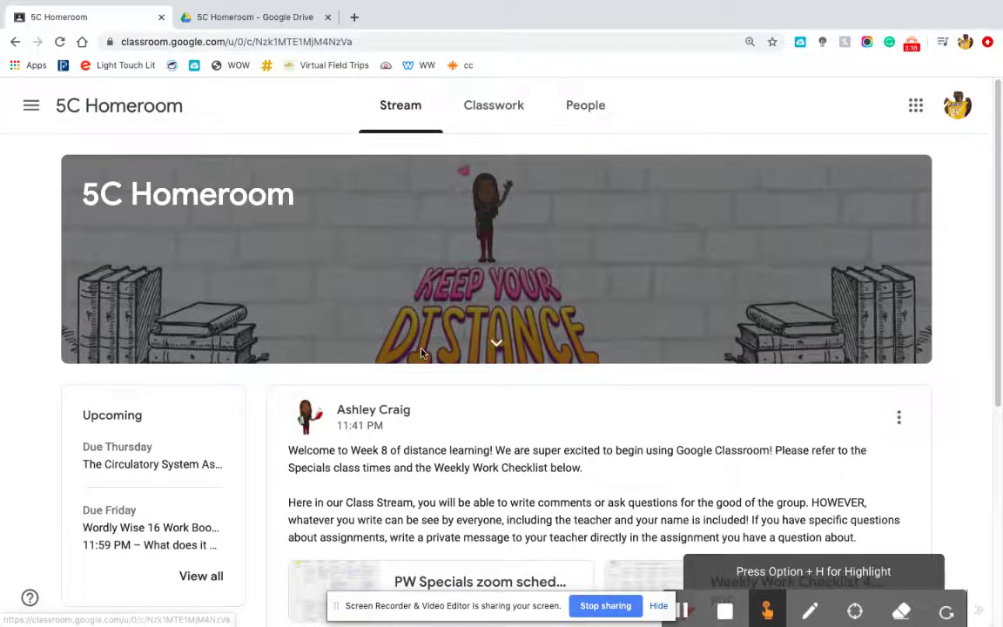
scroll(358, 352, down, 1)
scroll(421, 353, down, 2)
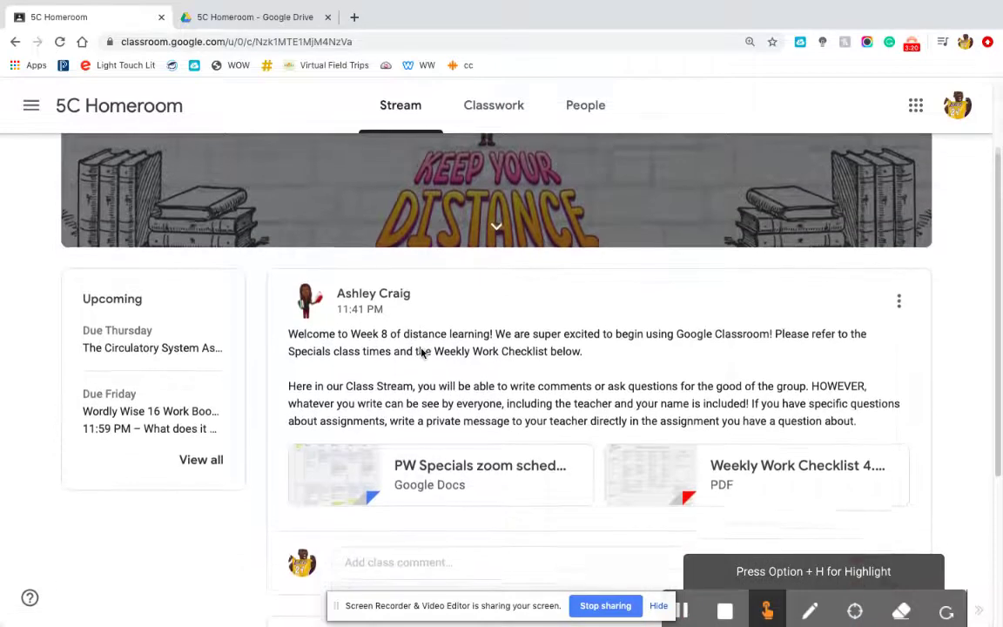
scroll(422, 353, down, 1)
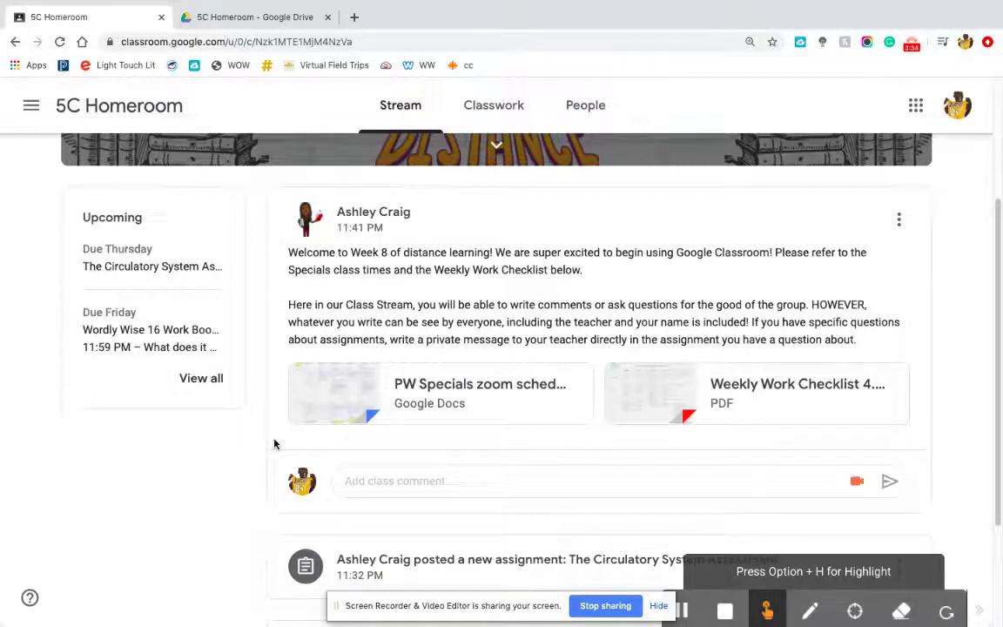
scroll(347, 250, up, 2)
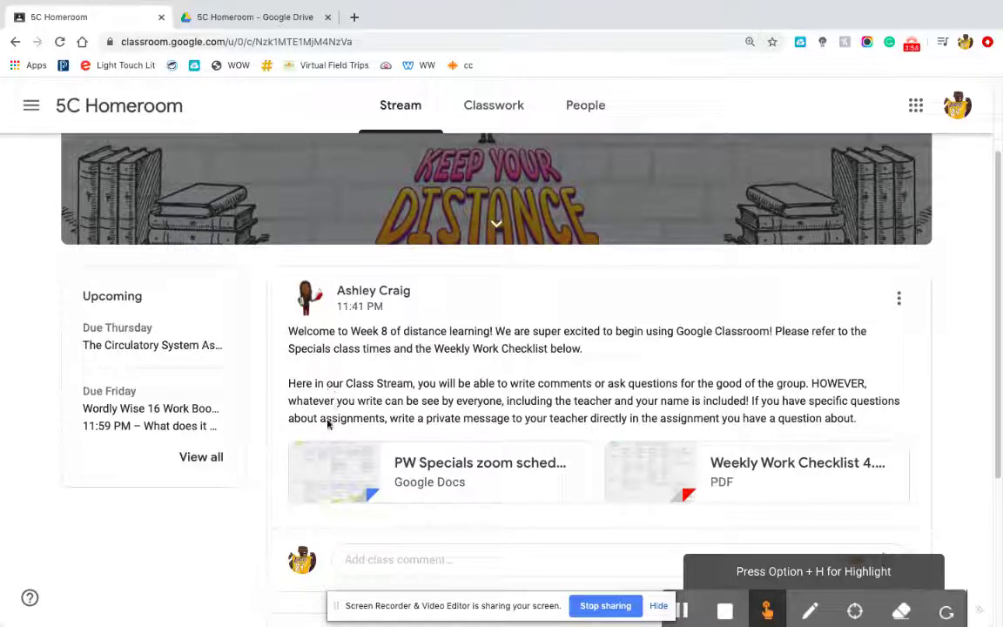
scroll(304, 418, down, 1)
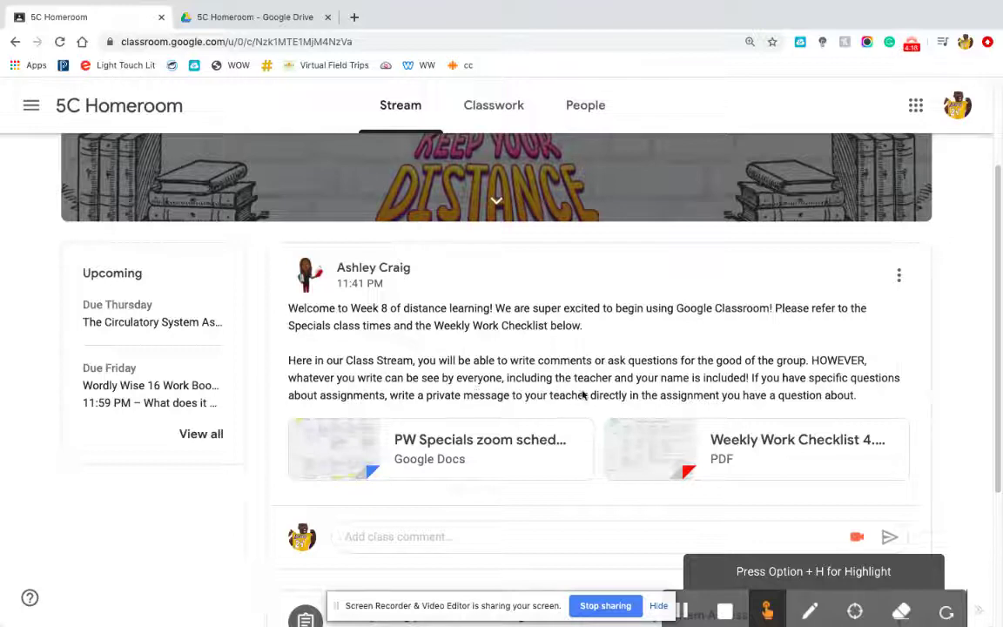
click(712, 394)
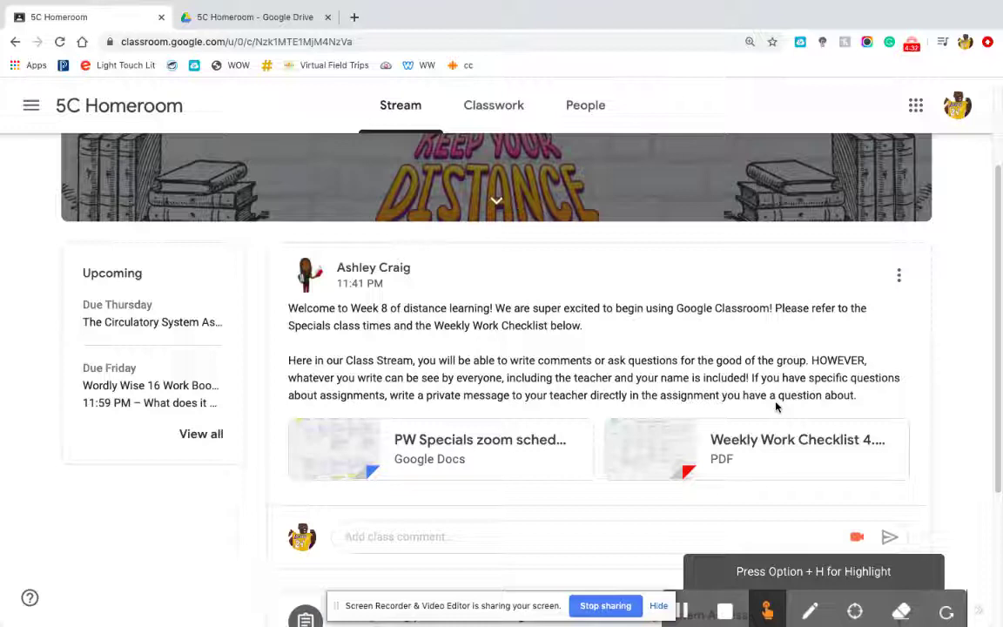
scroll(775, 407, down, 2)
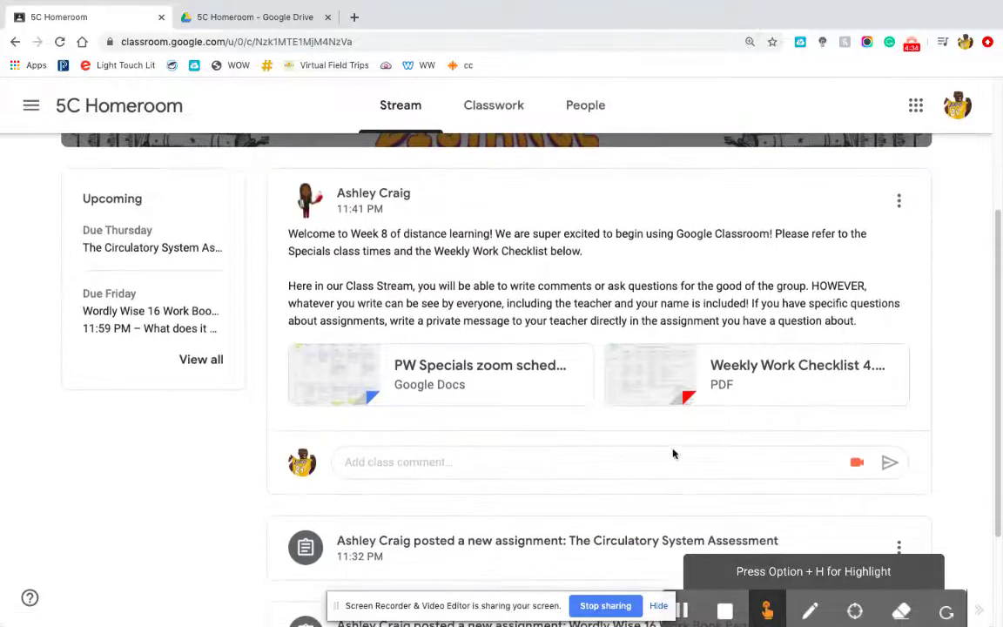
click(638, 467)
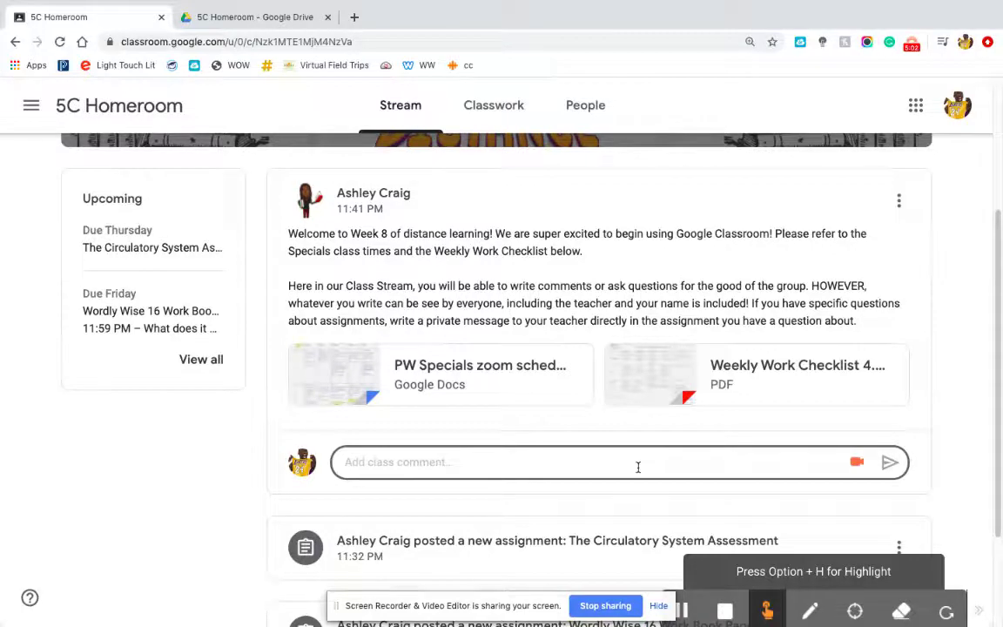
scroll(638, 468, down, 3)
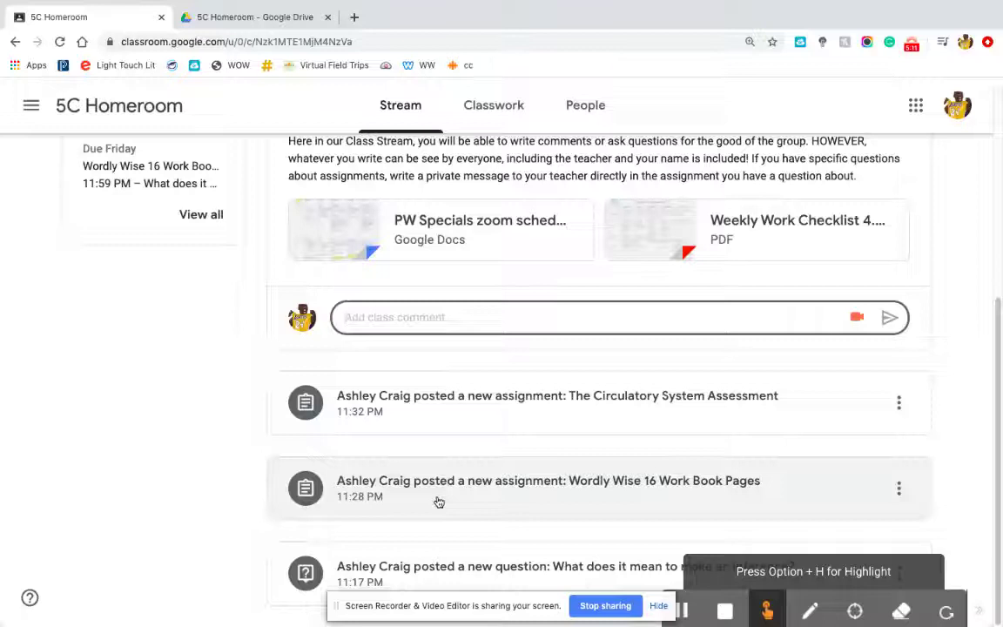
scroll(439, 502, up, 2)
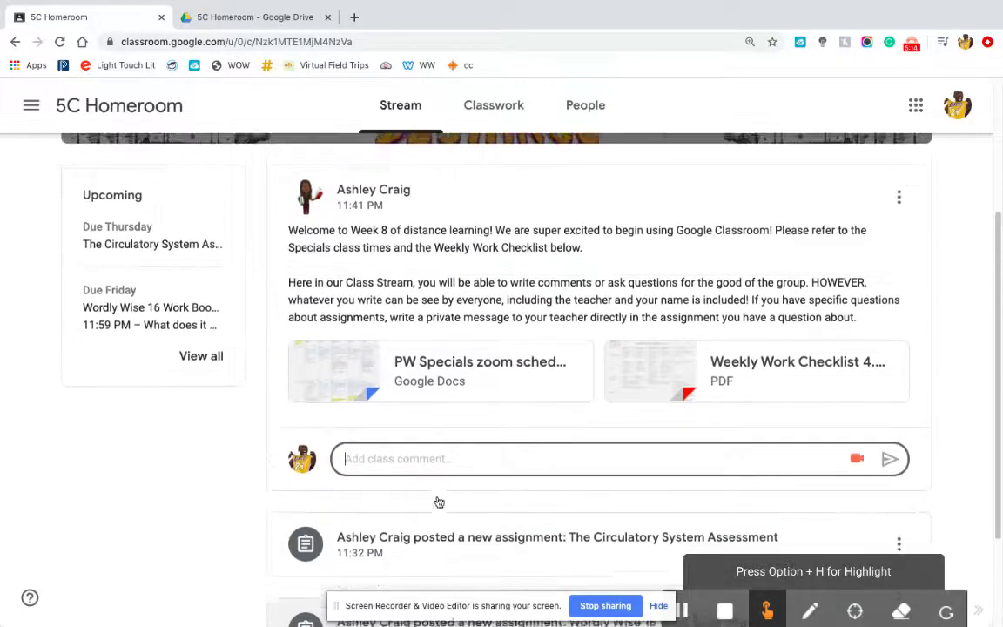
scroll(438, 501, up, 3)
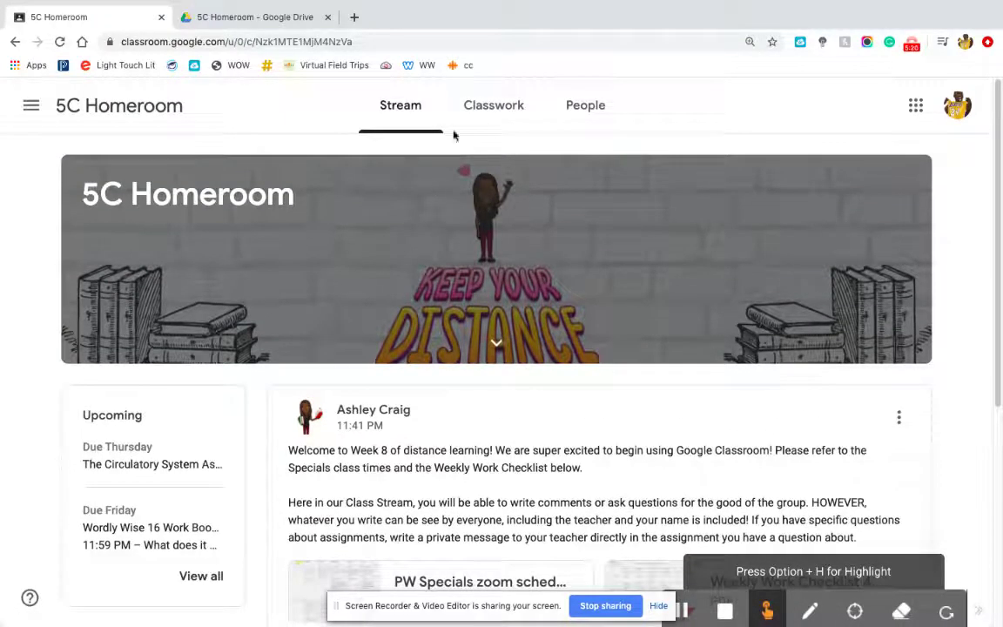
Go to the 5C Homeroom classwork, dismiss the progress tip and view the student's own work list.
click(502, 126)
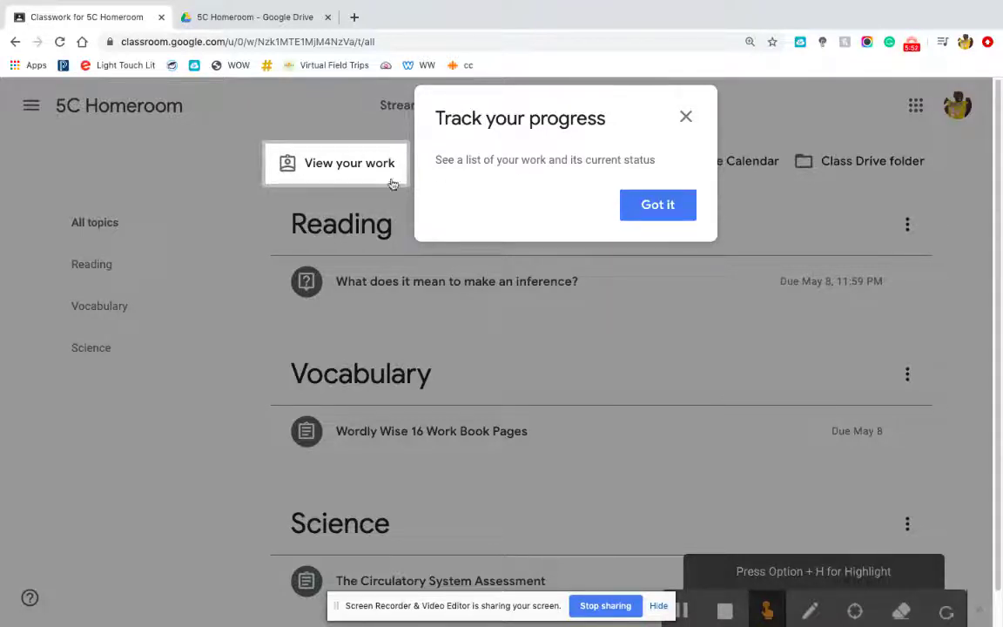
click(685, 116)
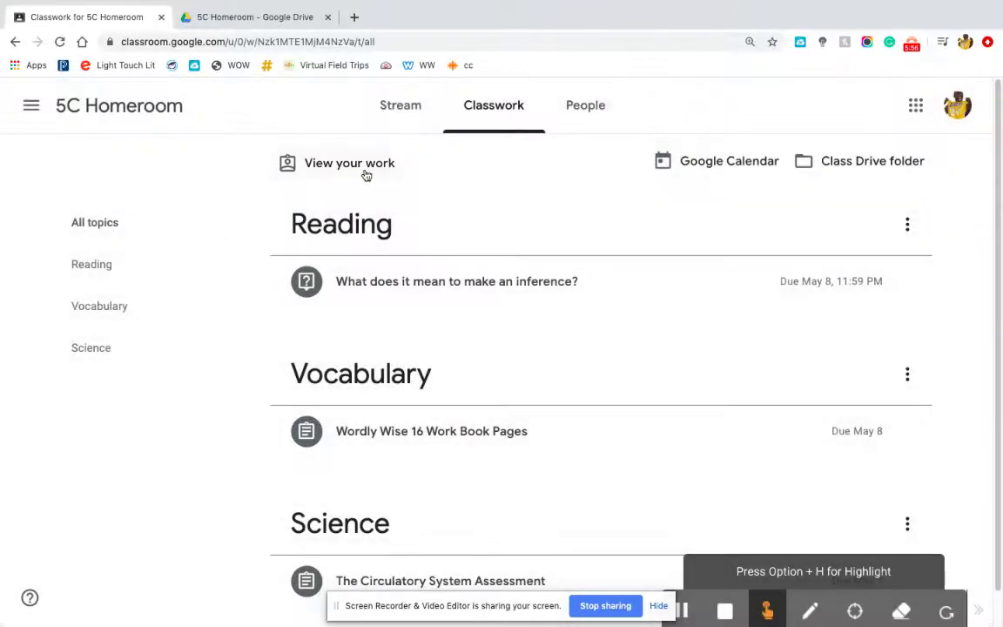
click(364, 173)
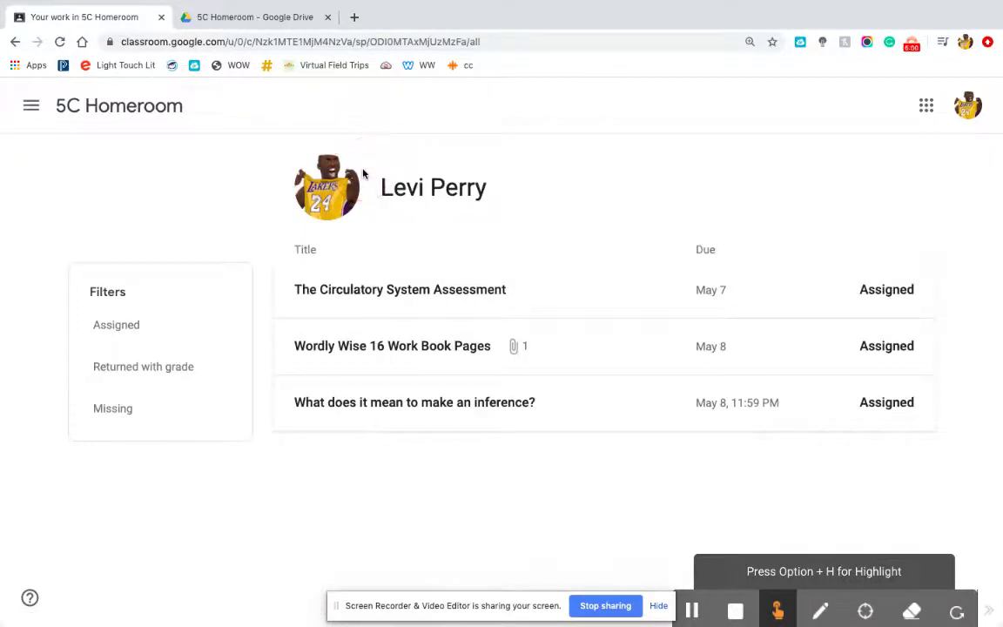
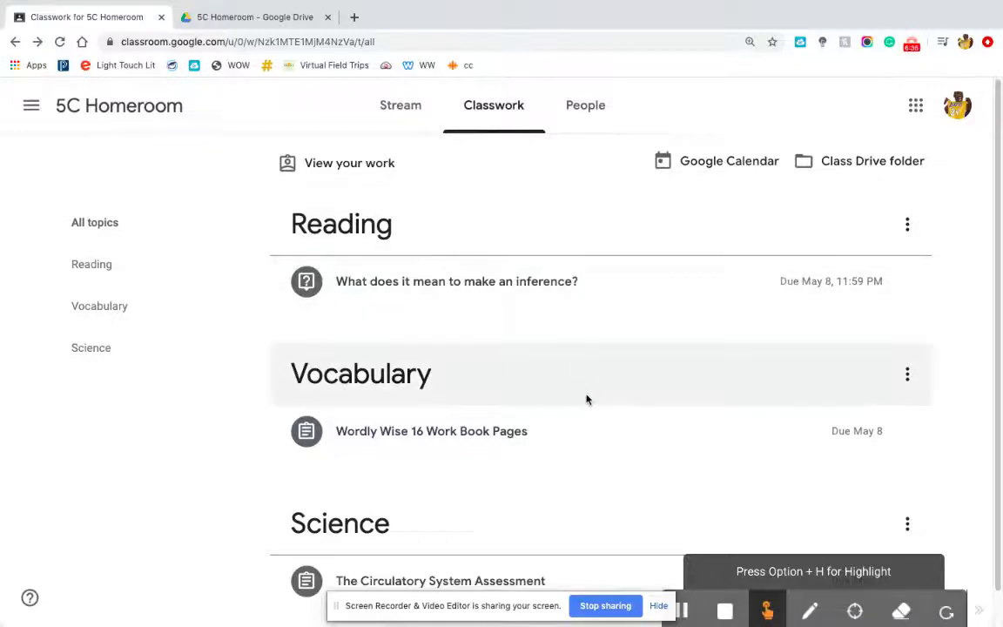
Look over the classwork topics, view only the Science topic, and return to all topics.
scroll(587, 400, down, 1)
scroll(588, 400, up, 1)
scroll(540, 343, down, 1)
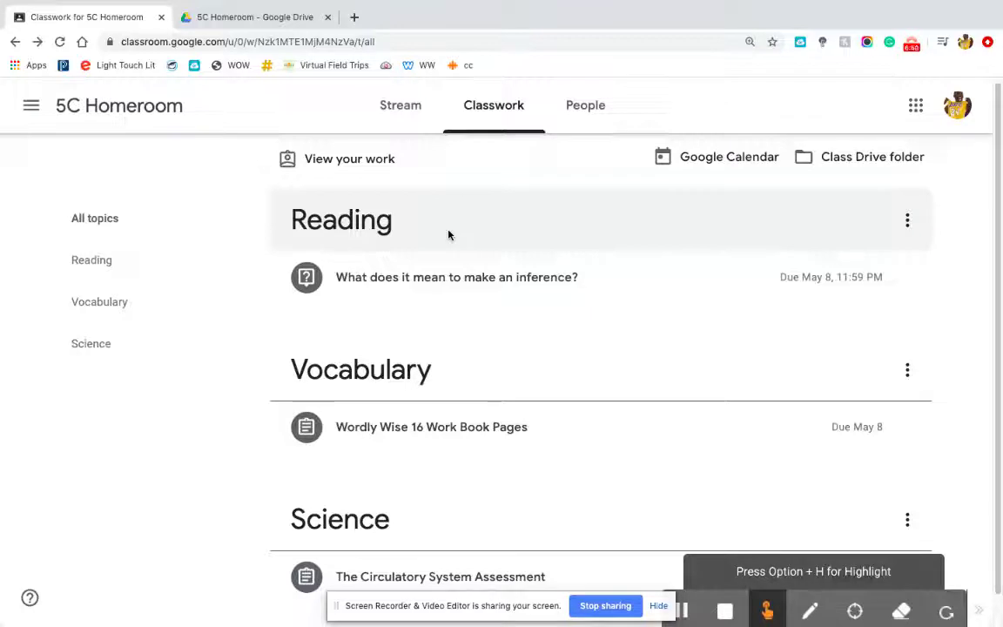
click(103, 352)
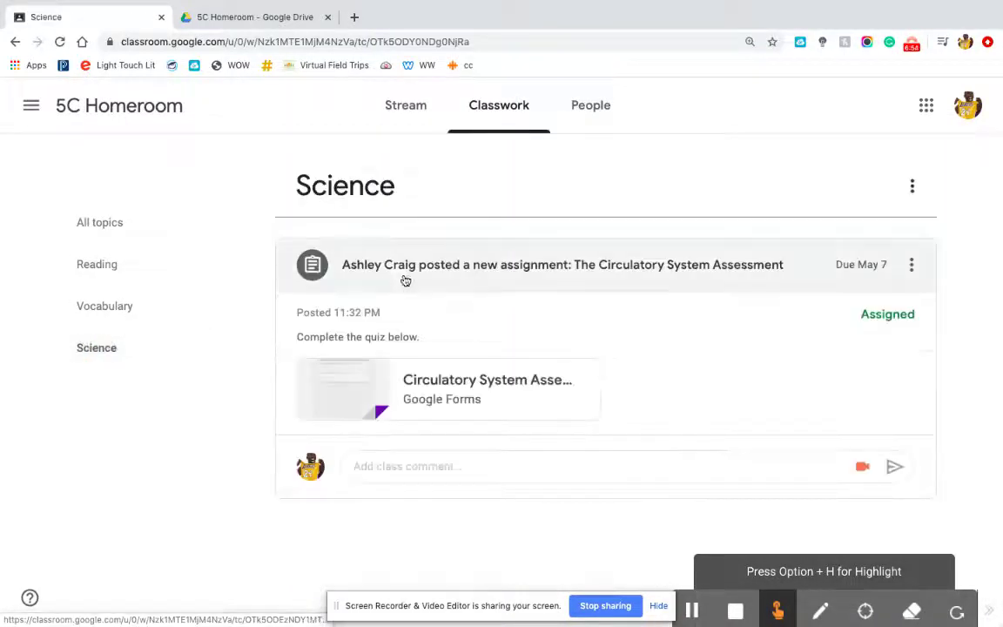
click(98, 221)
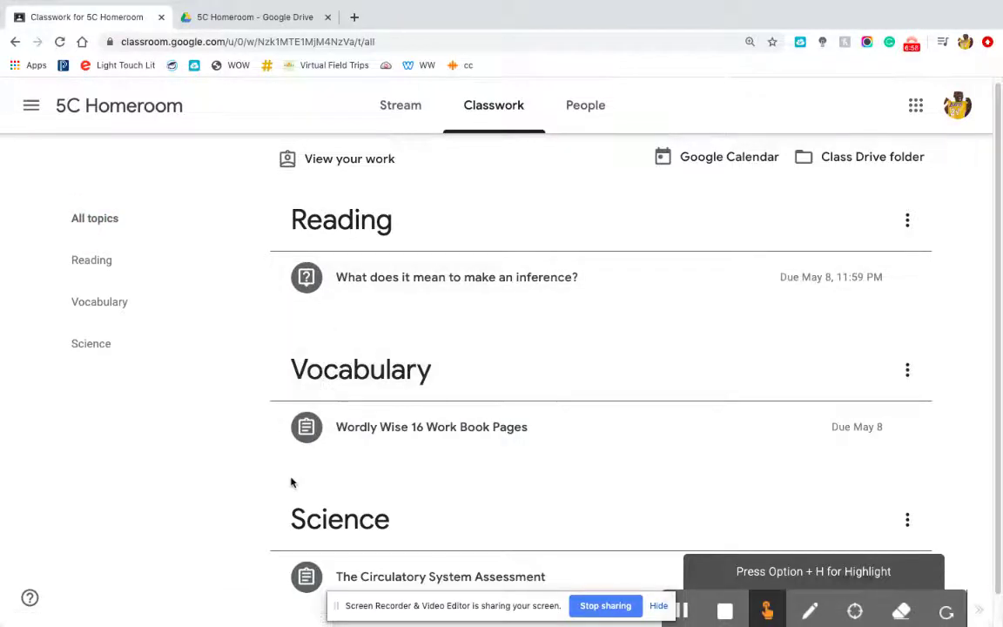
Expand the Reading question "What does it mean to make an inference?" and open its full question page.
scroll(291, 482, down, 1)
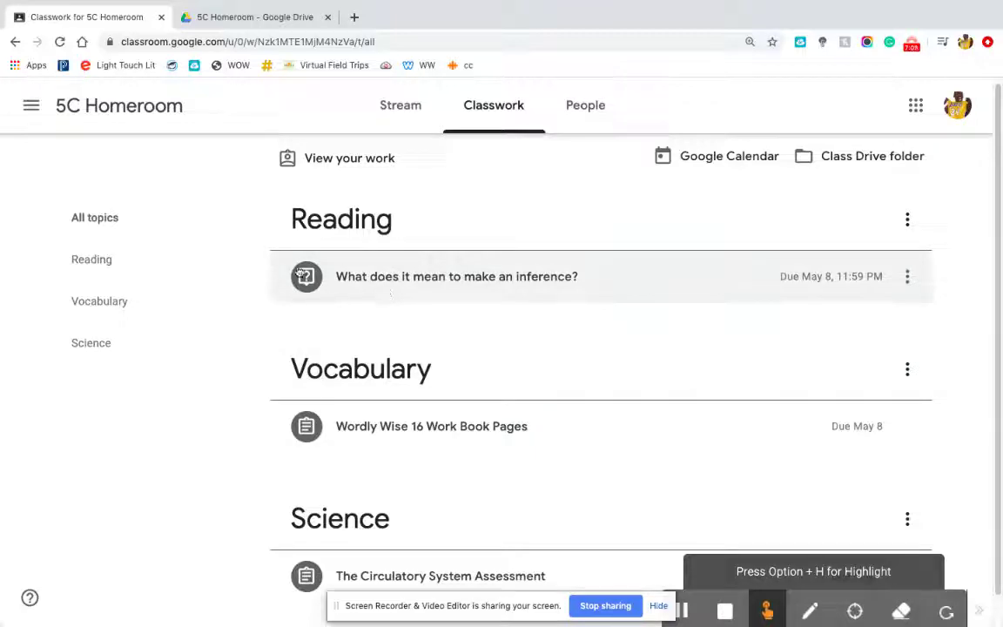
click(367, 275)
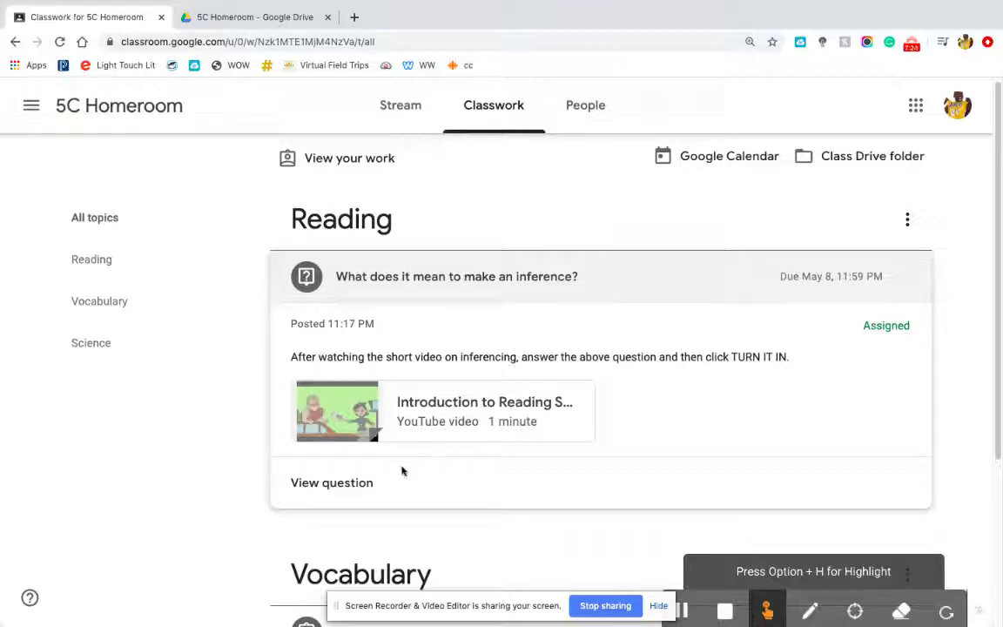
click(362, 486)
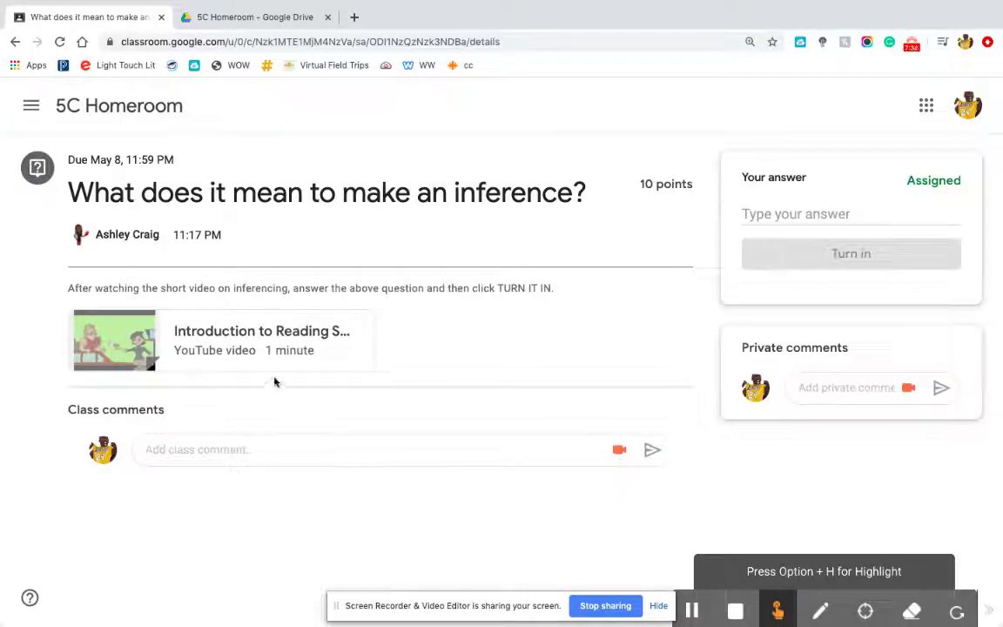
Play the attached "Introduction to Reading Skills: Making Inferences" video briefly, pause it and return to the question.
click(185, 345)
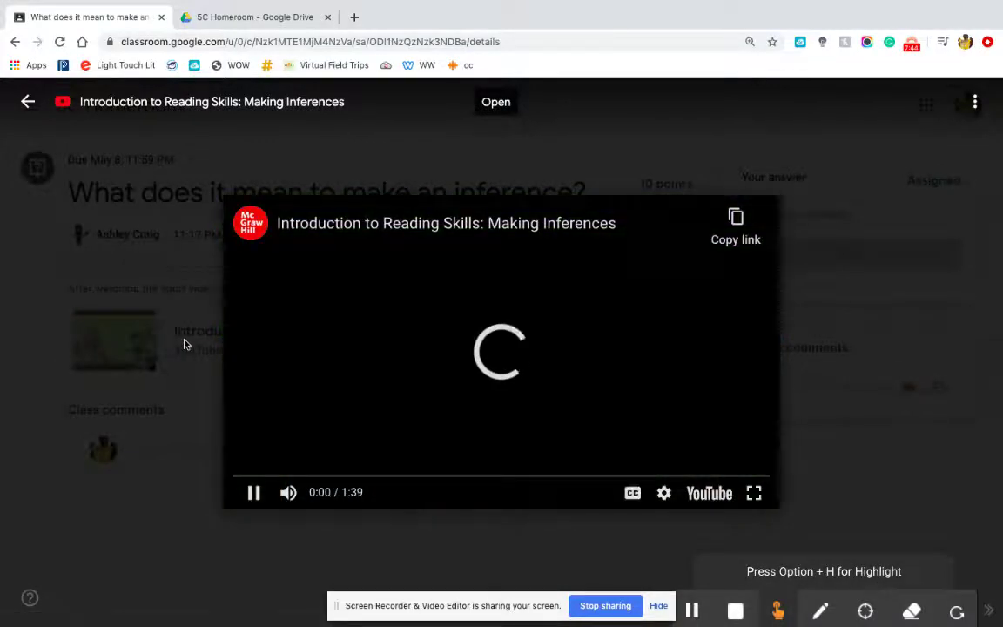
click(253, 495)
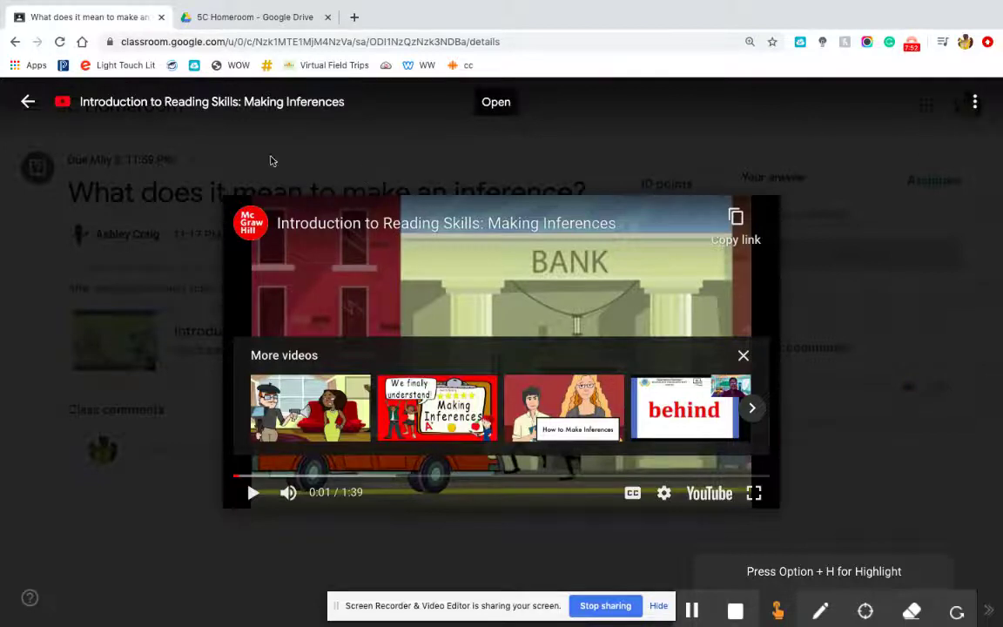
click(28, 109)
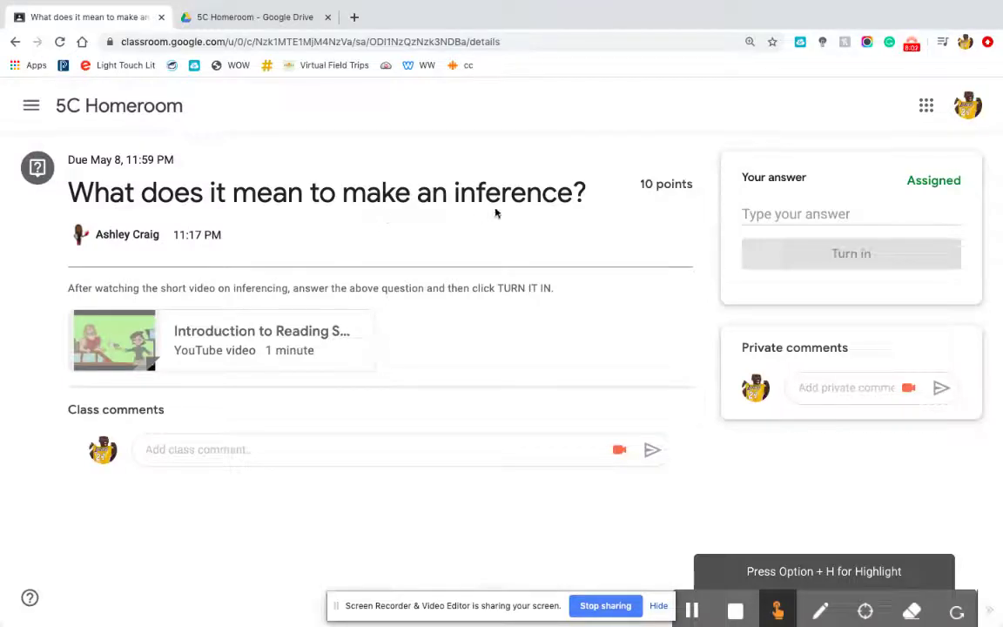
Answer the inference question with "iojr wseoj wposef wpoe" and turn it in.
click(799, 215)
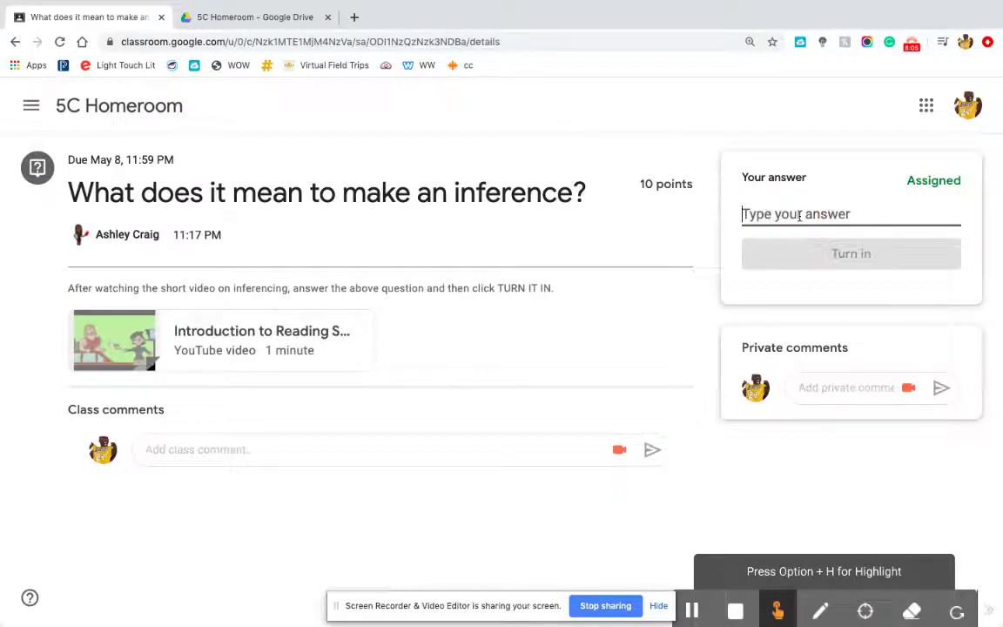
text(iojr wseo wposef )
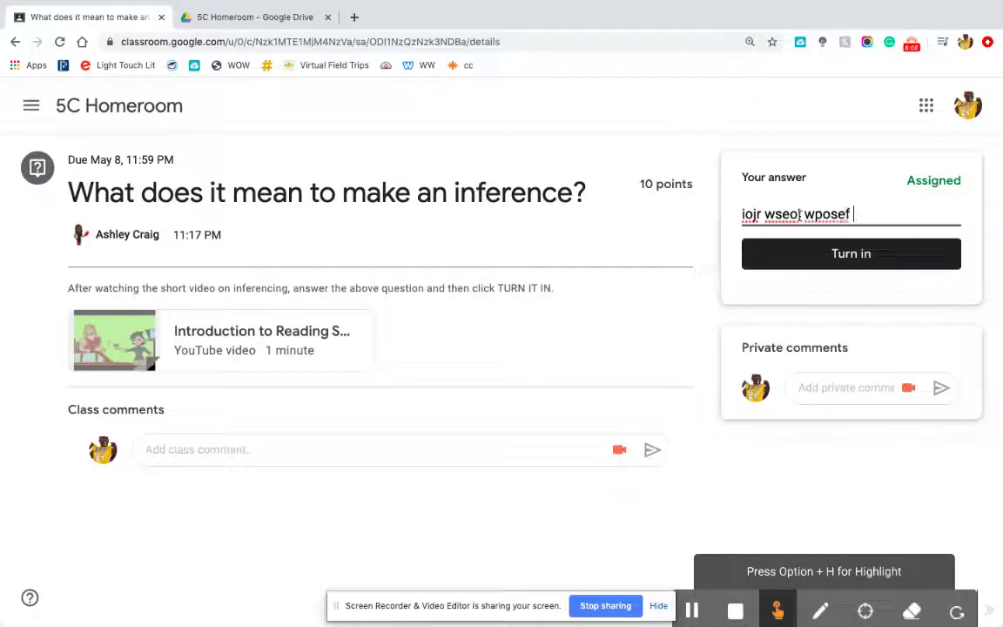
text(wpoe)
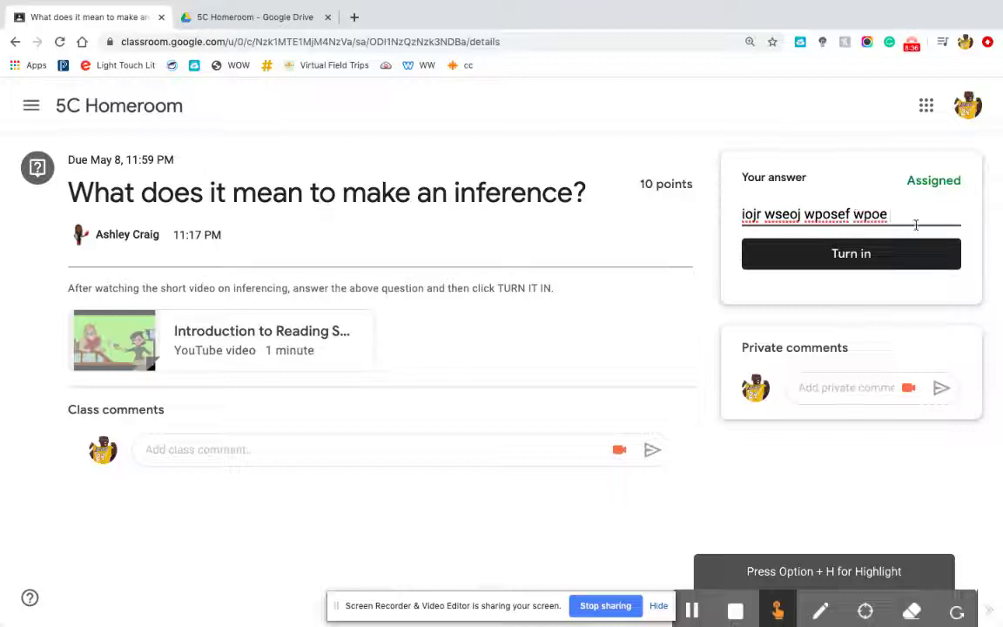
click(902, 261)
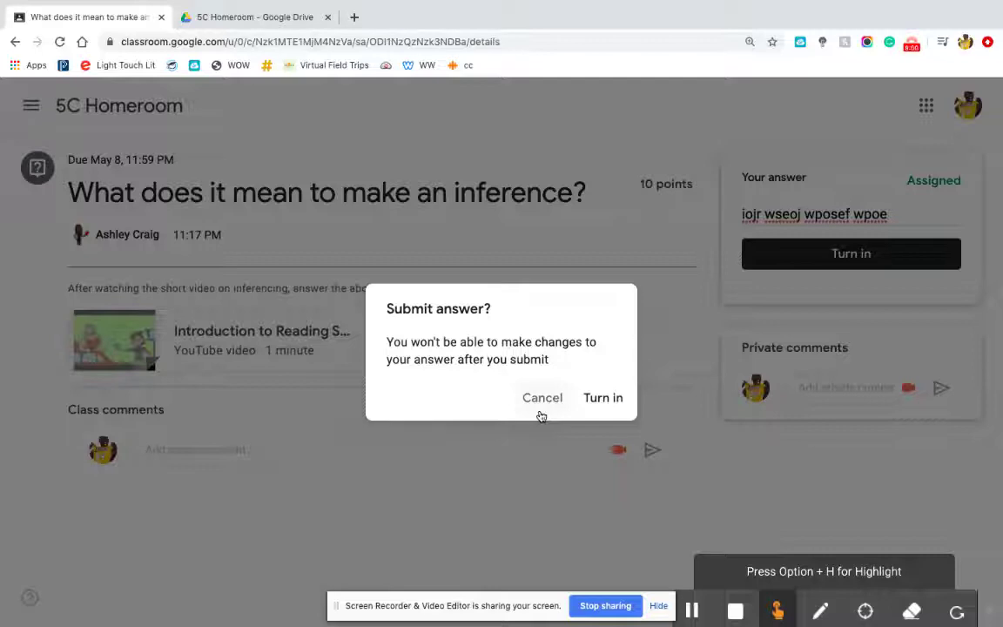
click(601, 400)
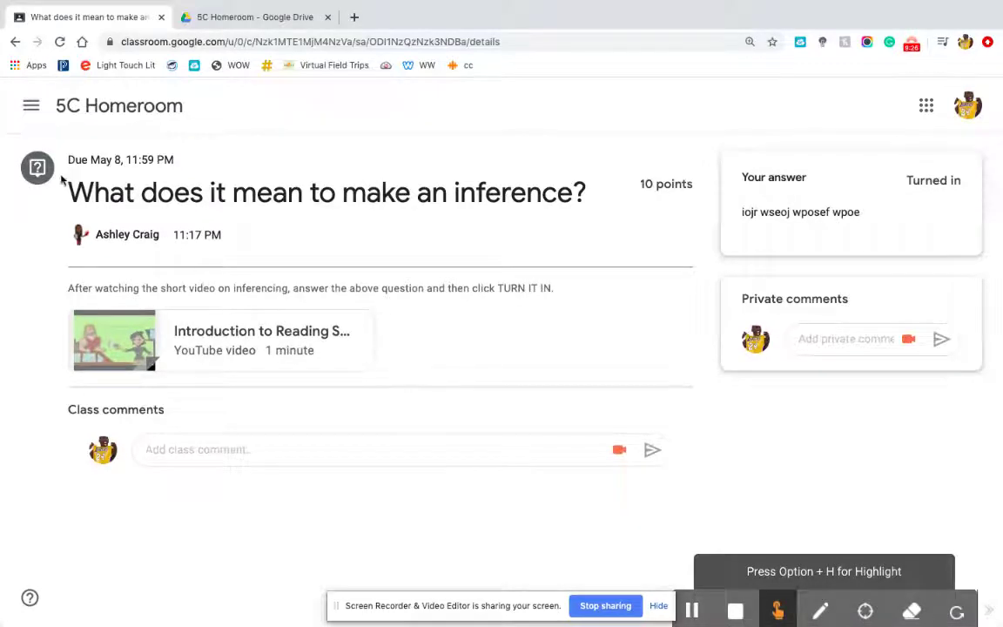
Leave the question page and return to the 5C Homeroom classwork list.
click(31, 106)
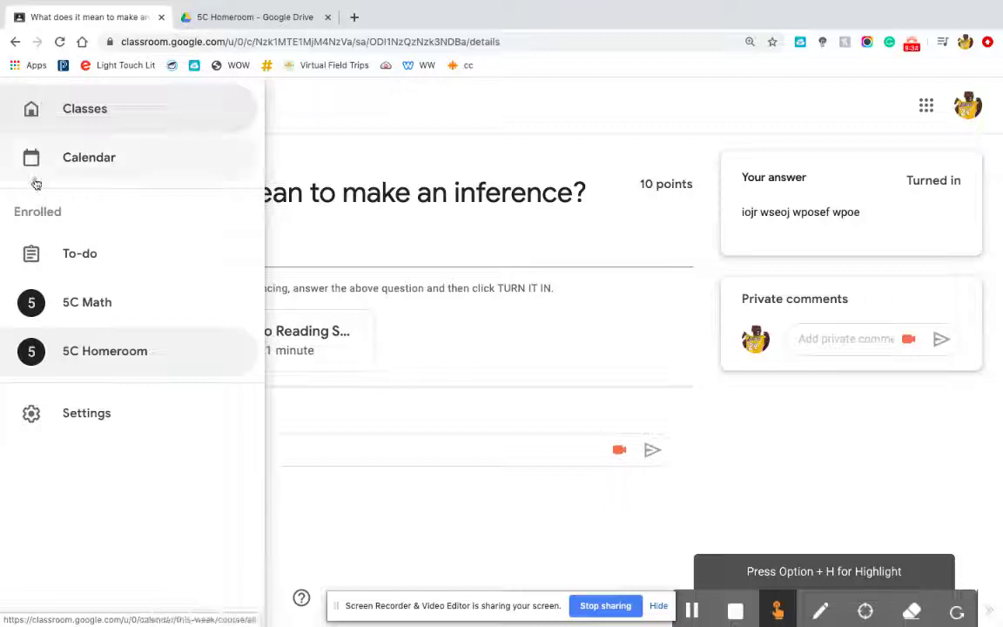
click(313, 146)
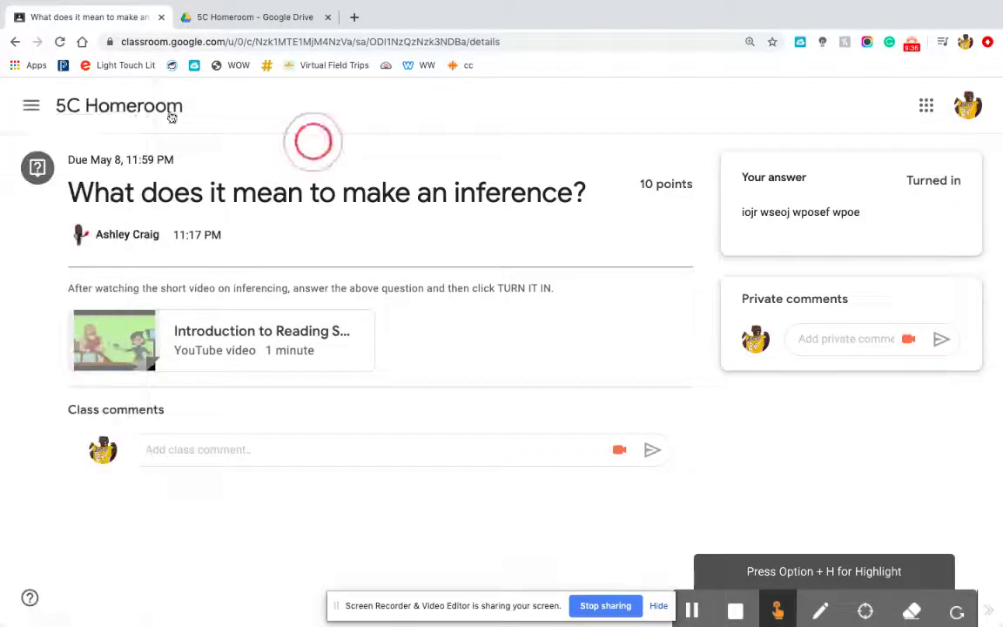
click(138, 111)
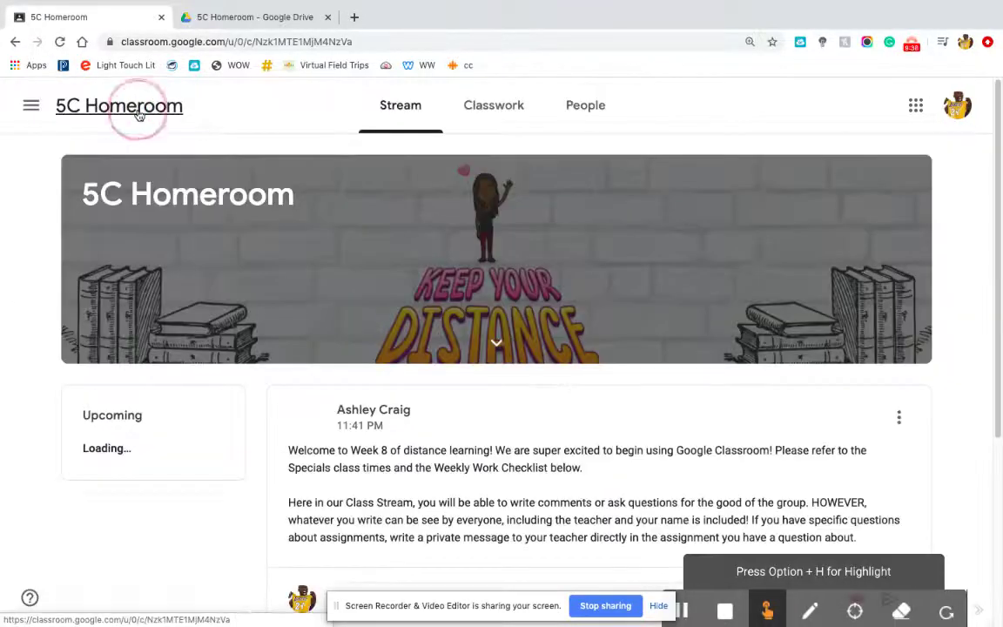
click(503, 107)
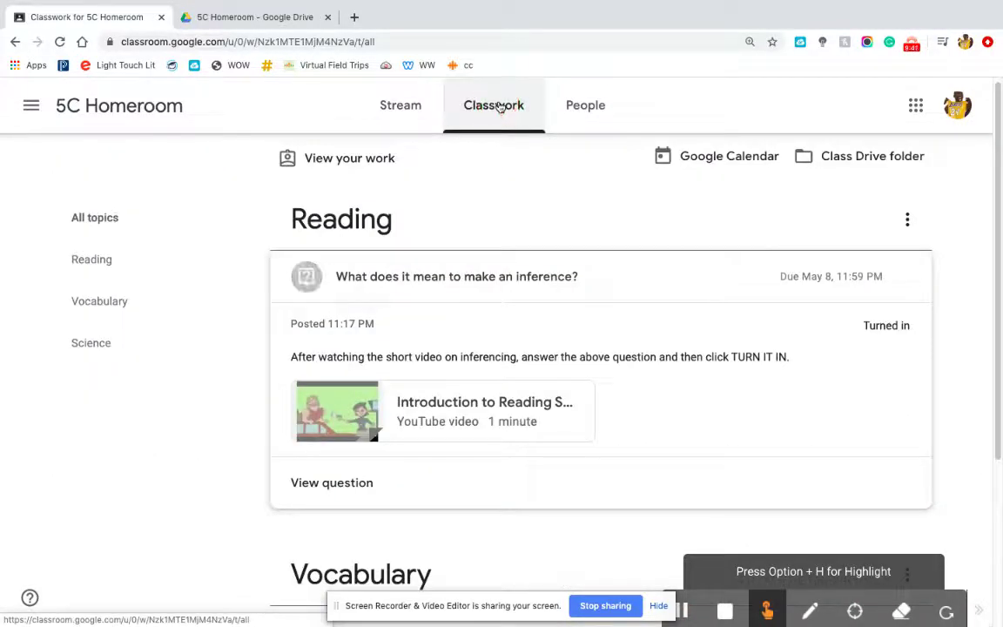
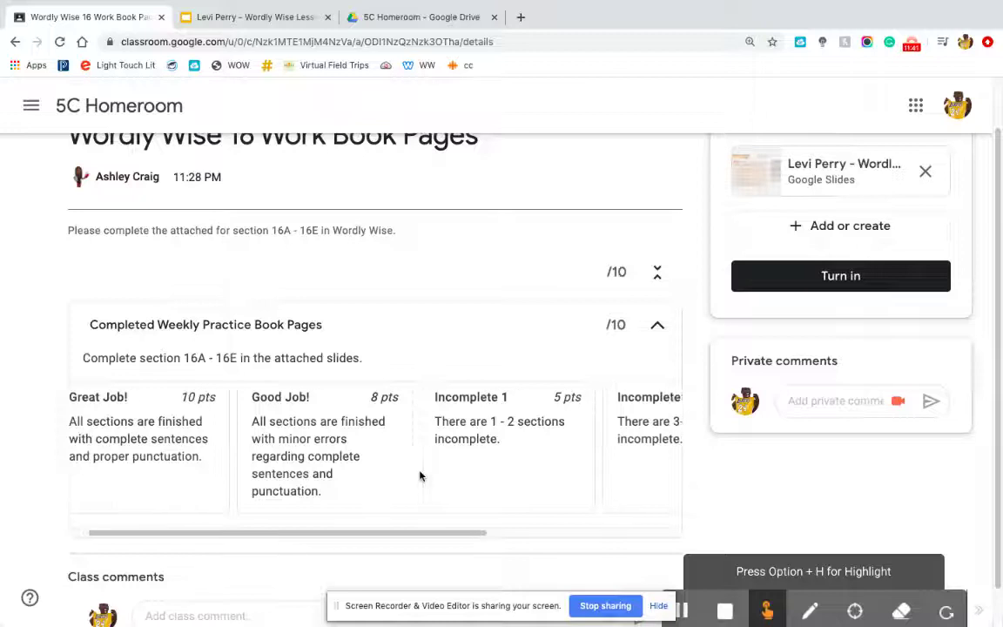
Examine the Completed Weekly Practice Book Pages rubric levels of the Wordly Wise 16 assignment, from Great Job! through No Work Shown.
scroll(419, 475, left, 5)
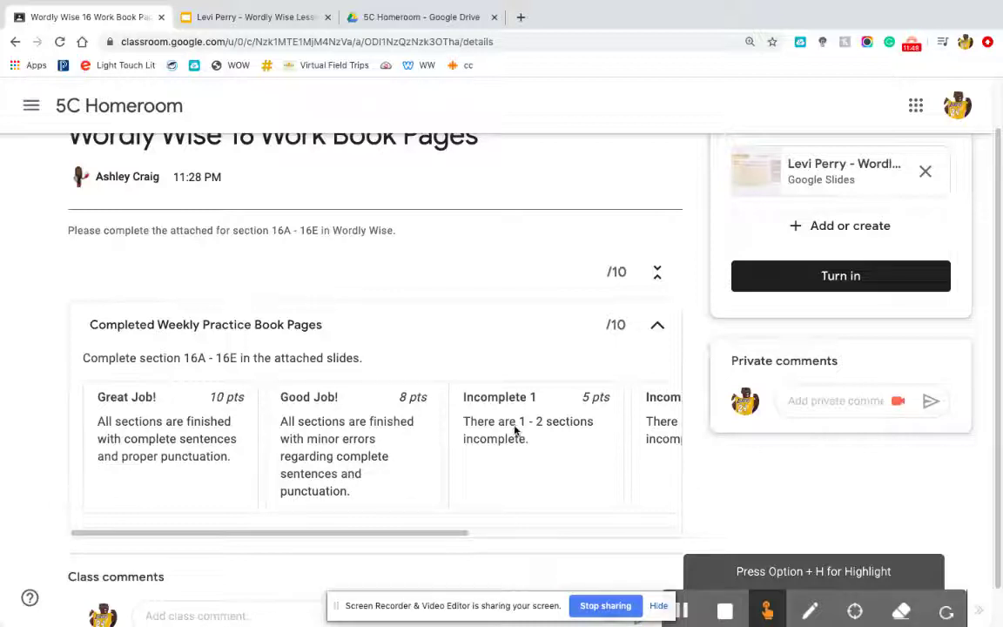
scroll(516, 425, right, 5)
scroll(516, 423, right, 2)
scroll(524, 322, up, 1)
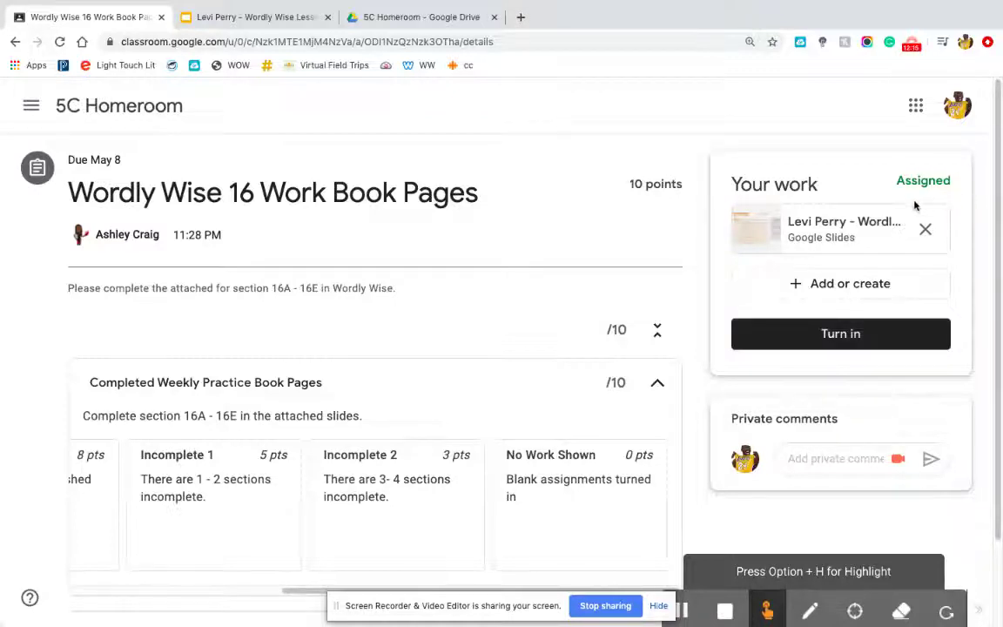
Turn in the Wordly Wise 16 Work Book Pages assignment with its attached slides, and unsubmit it again.
click(866, 340)
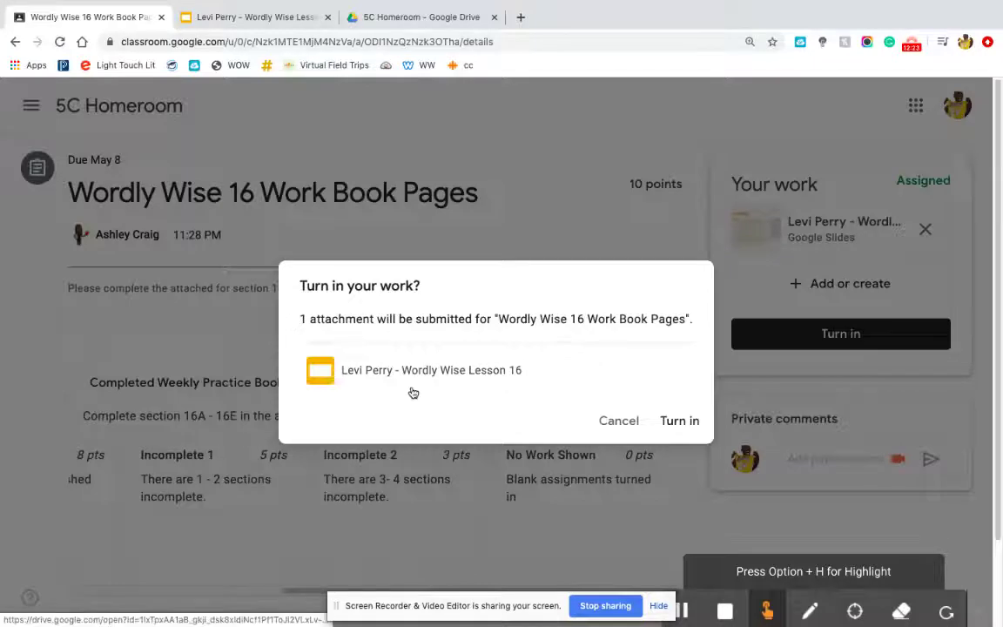
click(675, 423)
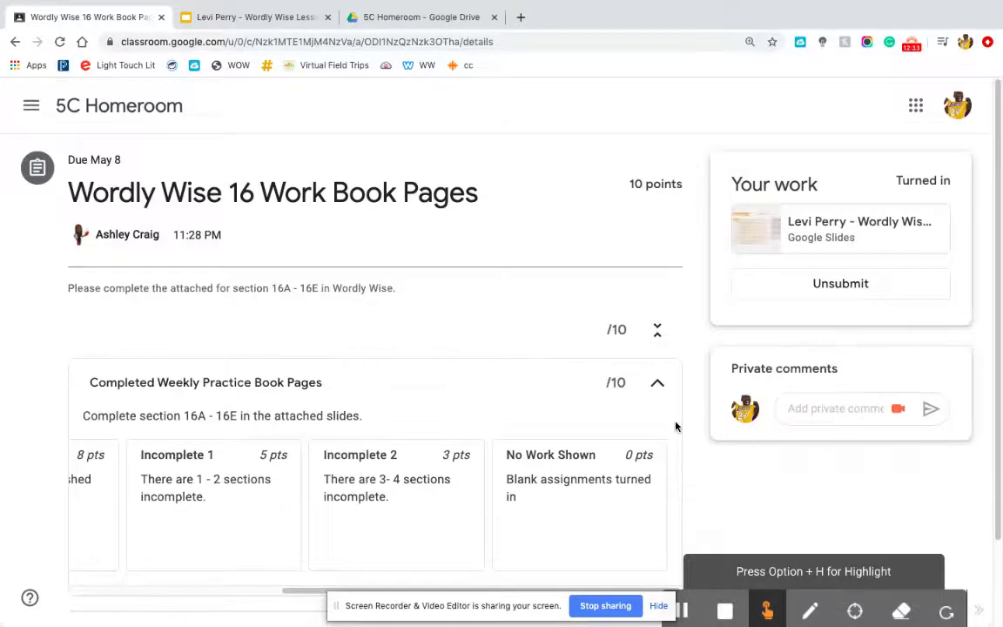
scroll(675, 426, down, 2)
scroll(676, 426, up, 2)
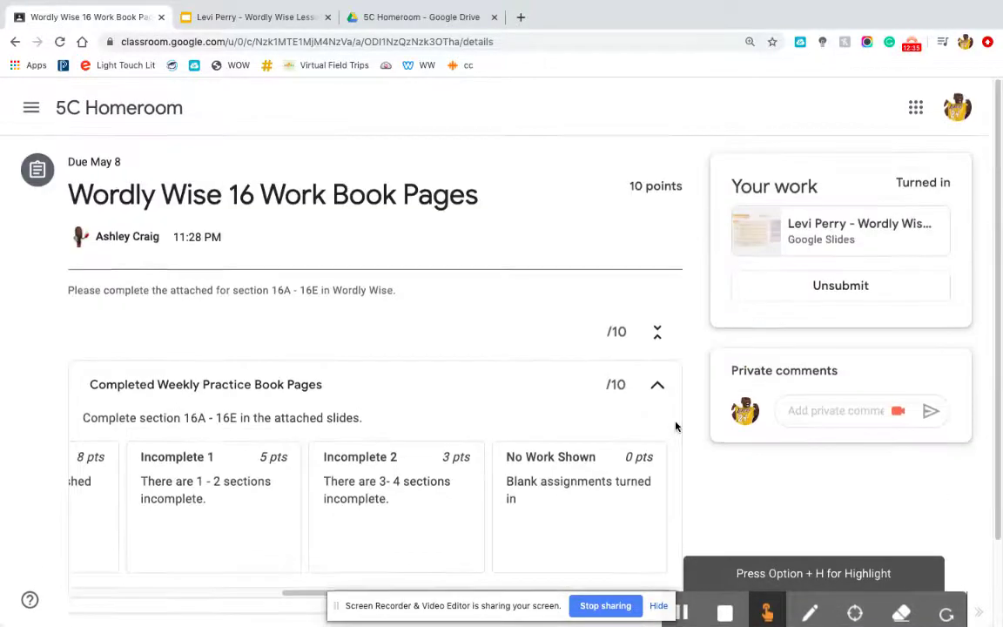
click(814, 287)
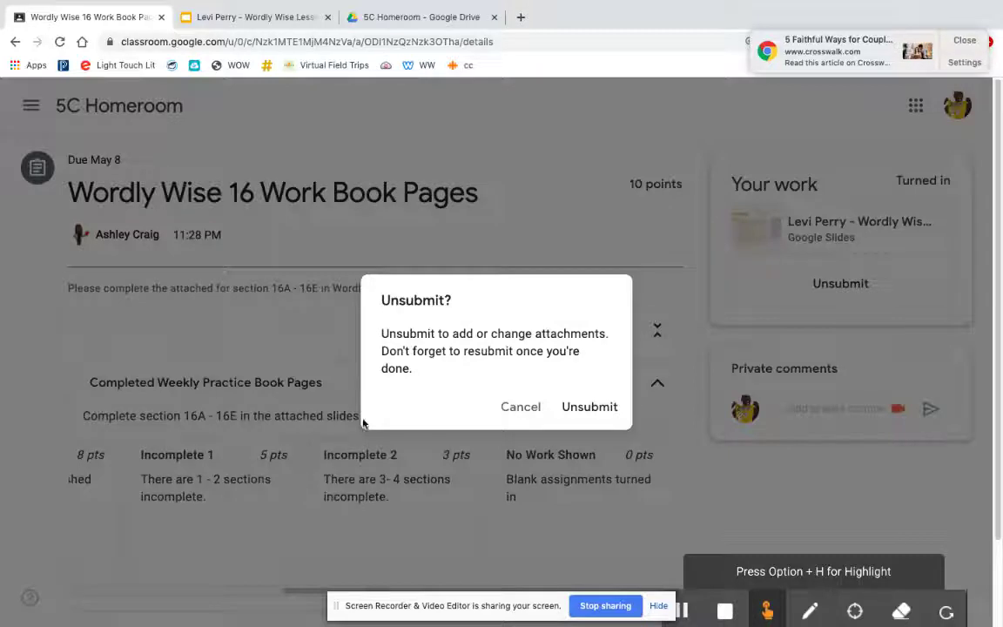
click(583, 416)
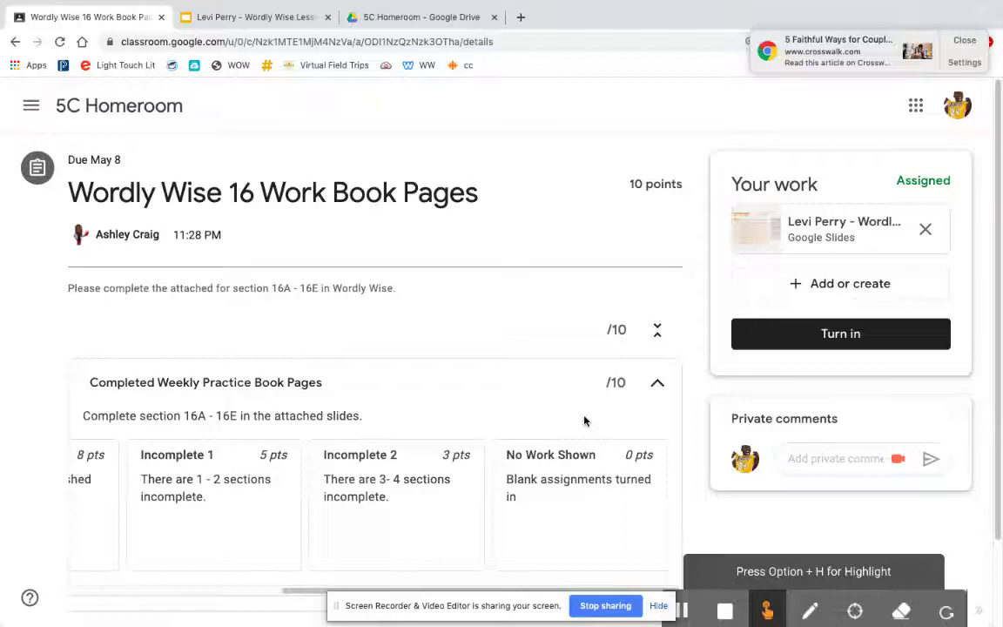
scroll(584, 421, down, 2)
scroll(584, 421, up, 2)
Return to the 5C Homeroom classwork and open the Circulatory System Assessment quiz form under Science.
click(32, 106)
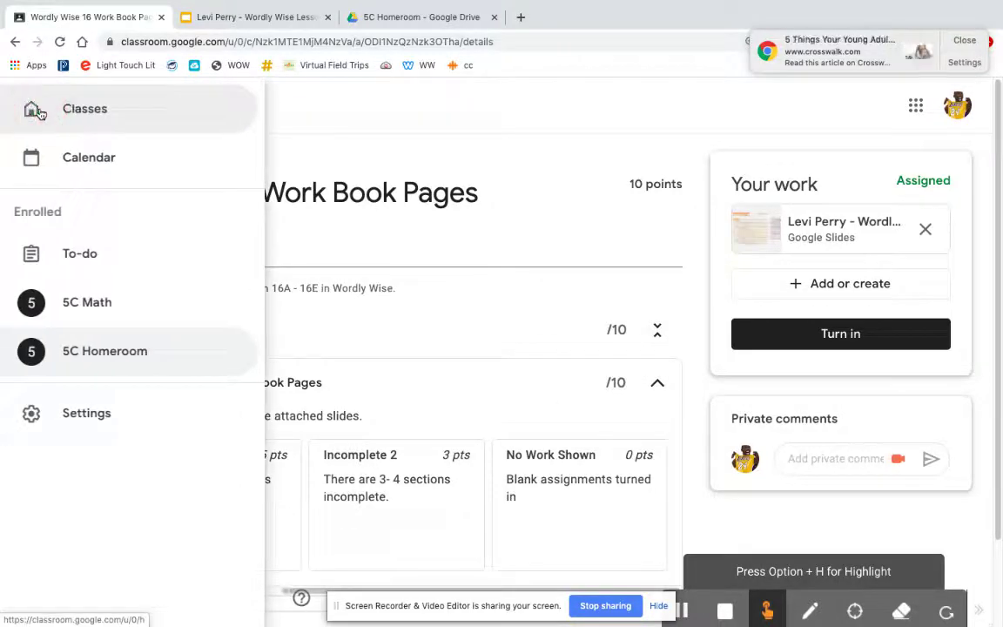
click(313, 113)
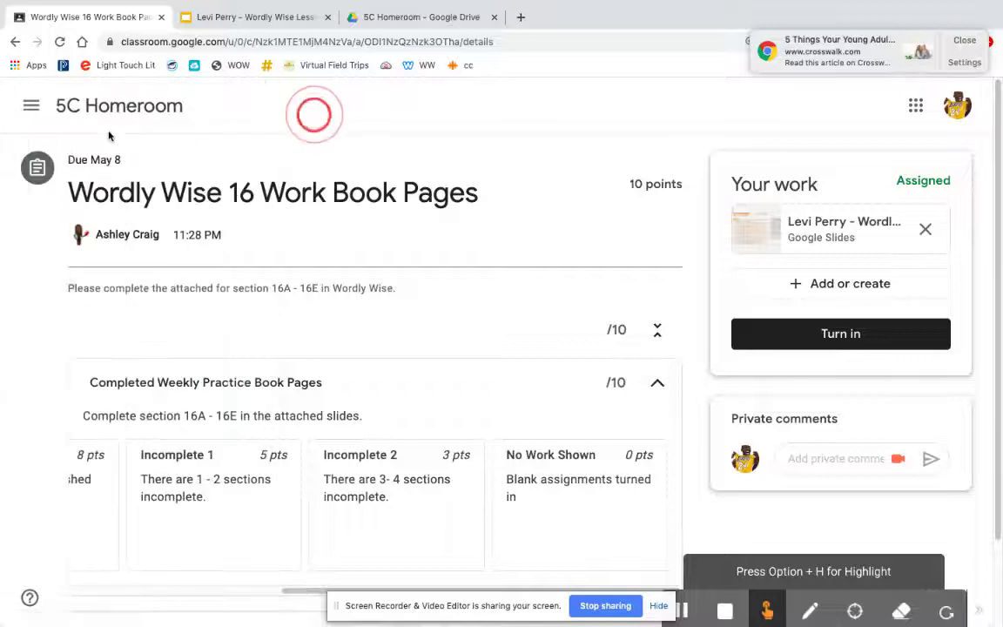
click(122, 107)
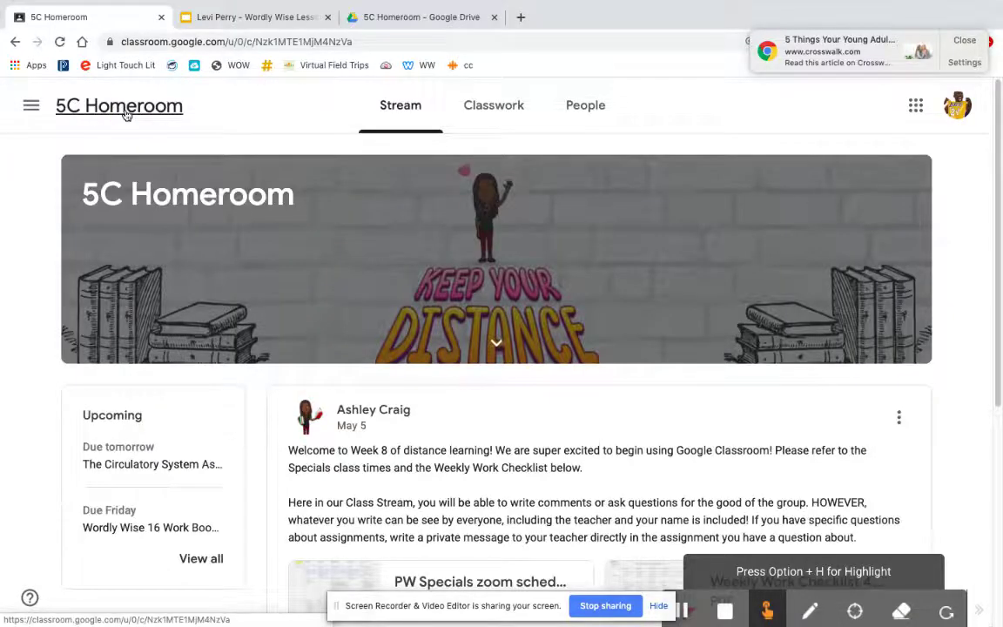
click(505, 109)
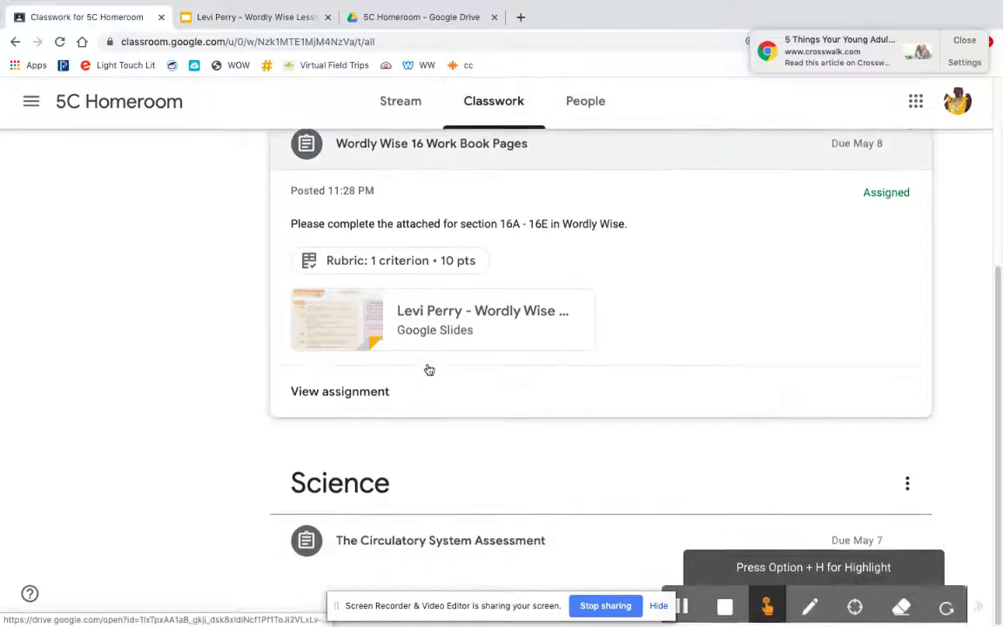
click(403, 545)
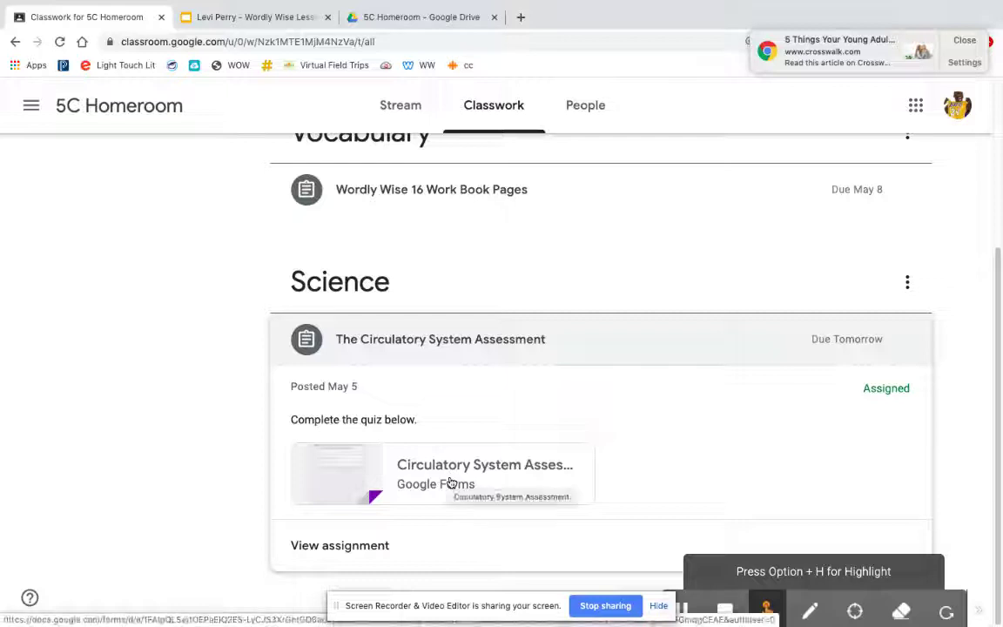
click(372, 449)
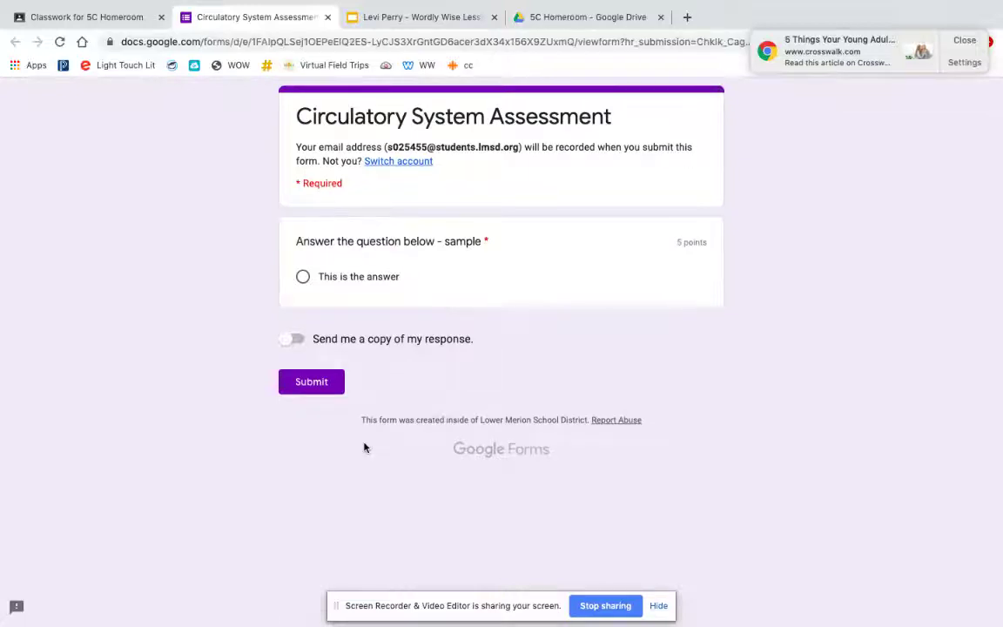
Submit the quiz with "This is the answer" selected for the sample question, and view its score.
click(303, 279)
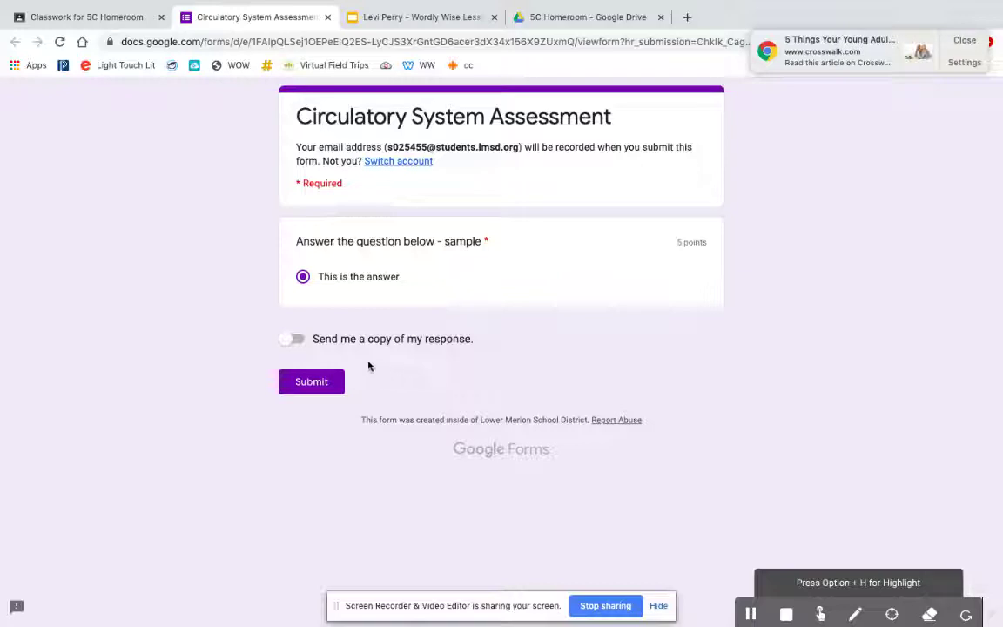
click(340, 381)
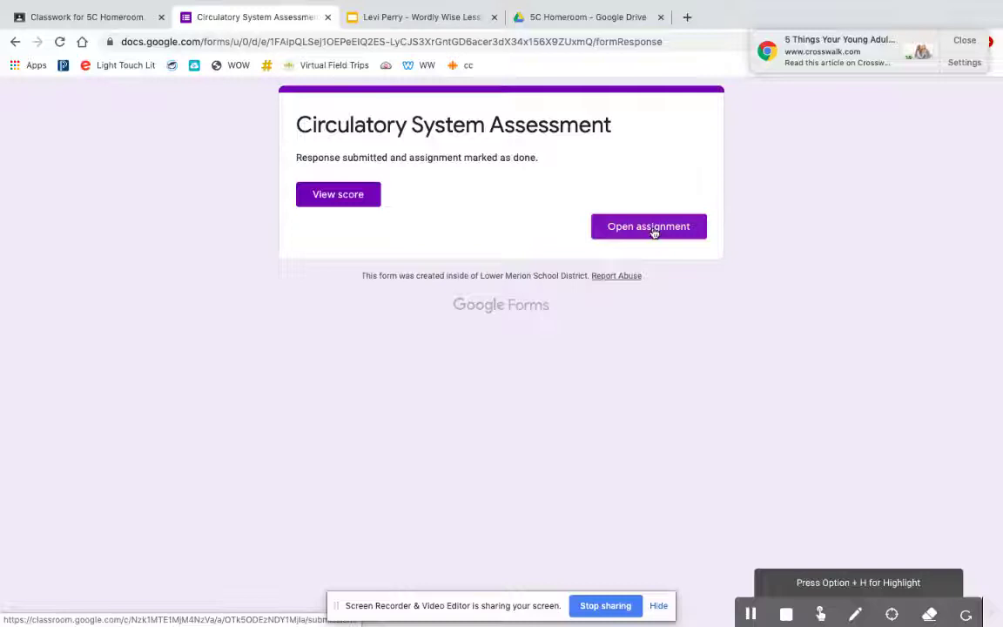
click(315, 192)
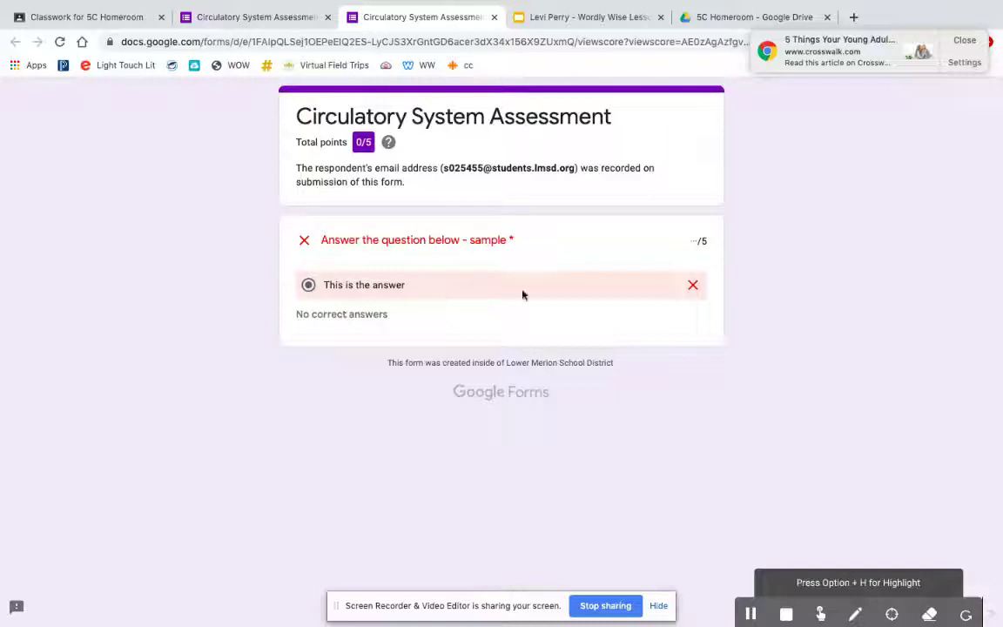
Go back to the quiz's submission confirmation and open the related Classroom assignment page.
mouse_move(342, 6)
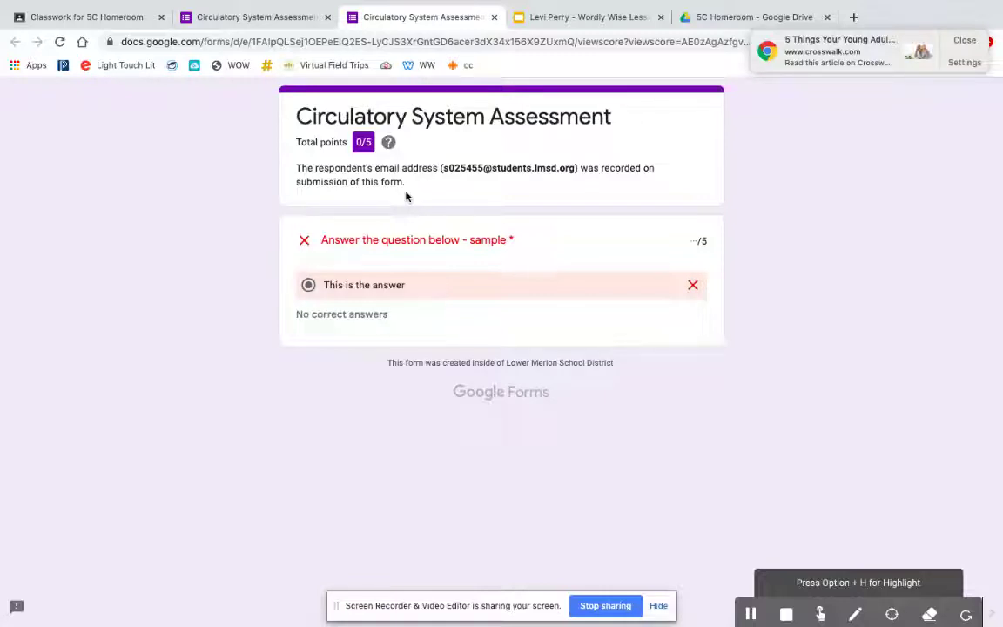
click(281, 17)
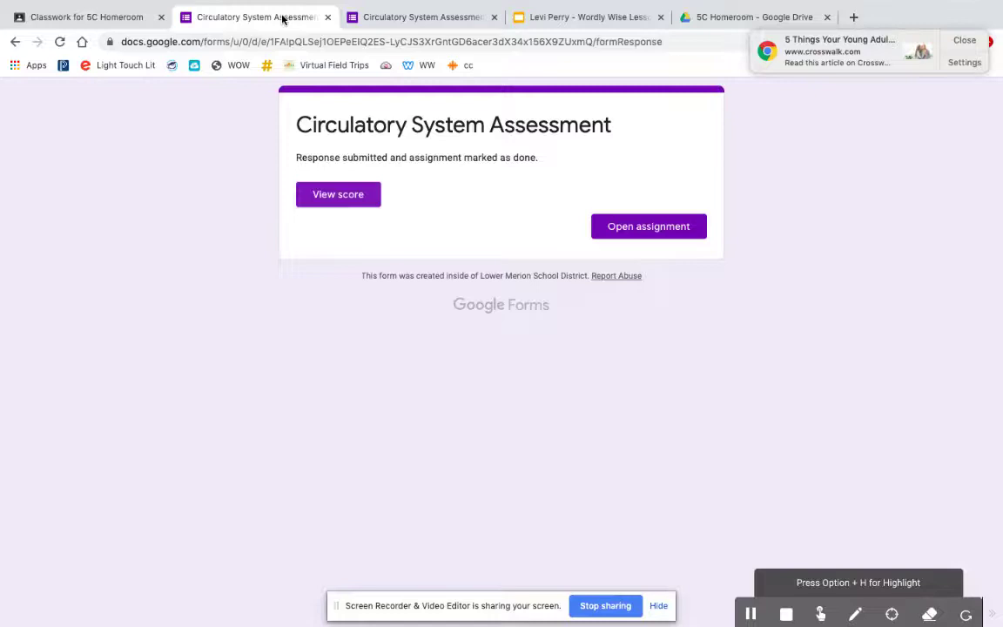
click(683, 235)
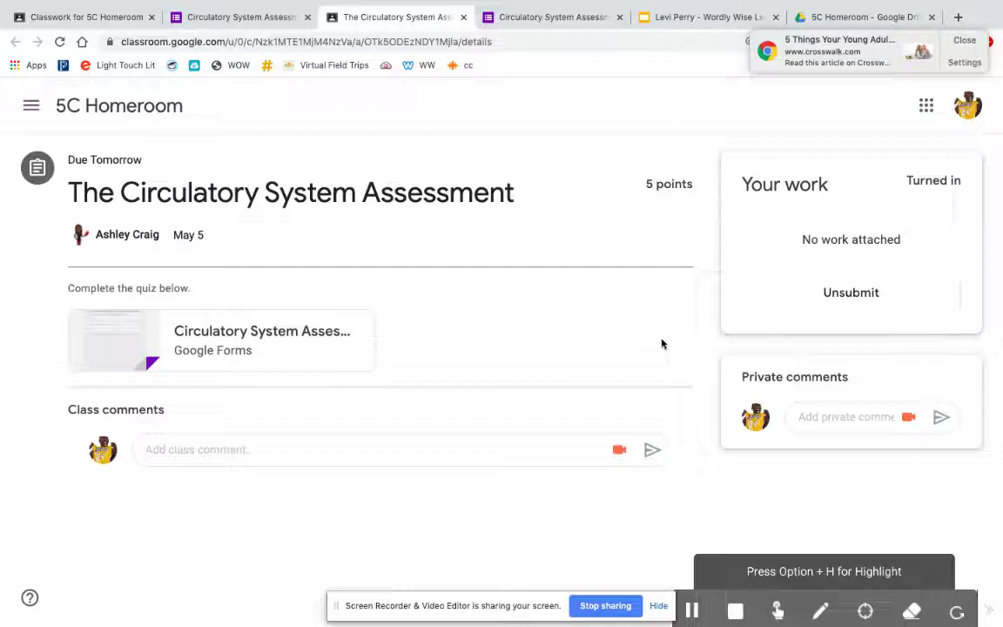
Go to the 5C Homeroom stream and look over its upcoming work and posts.
click(169, 105)
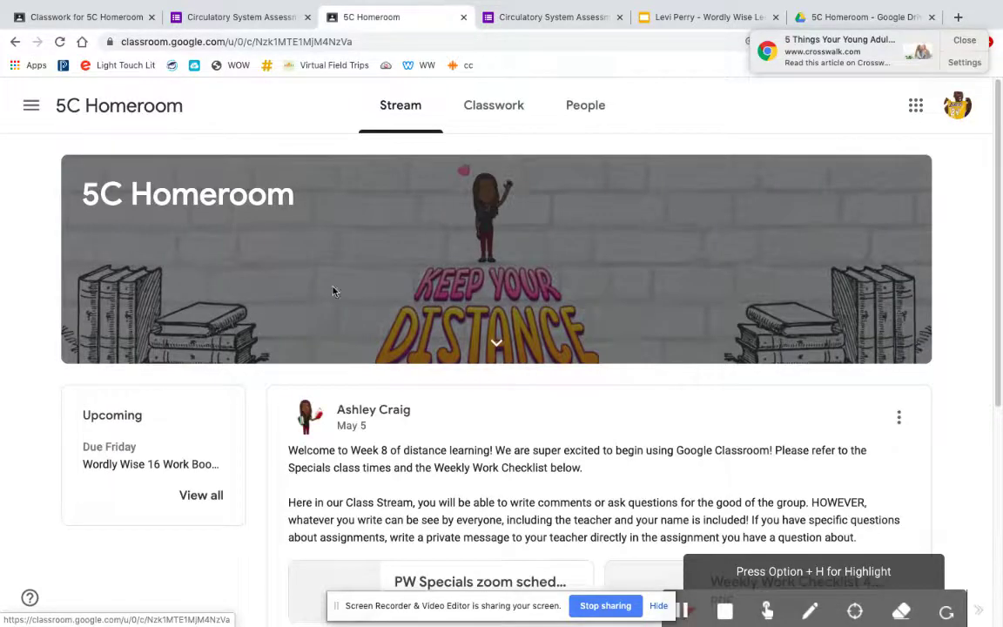
scroll(361, 302, down, 1)
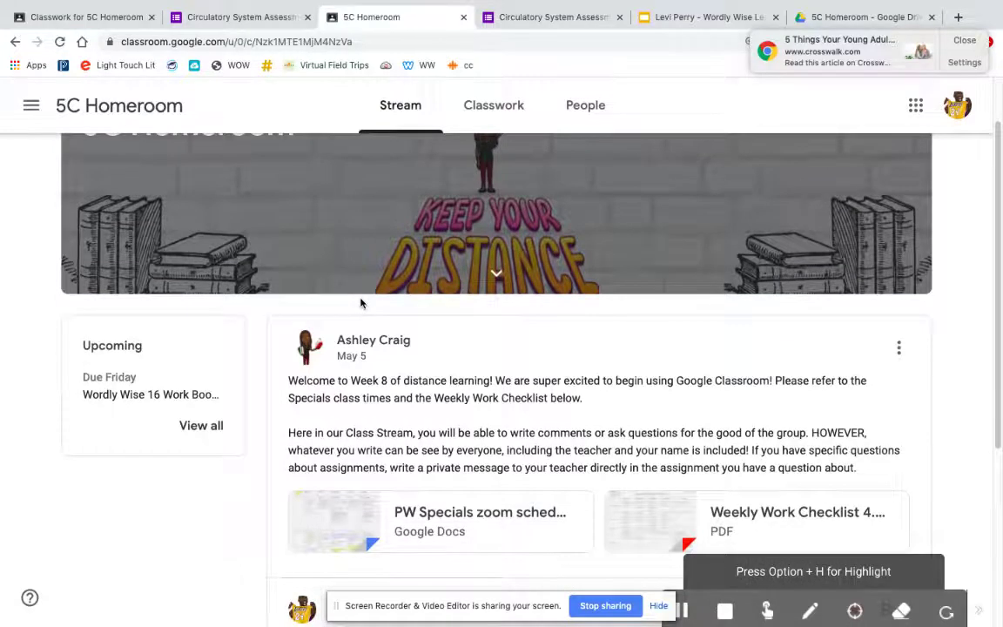
scroll(361, 303, down, 3)
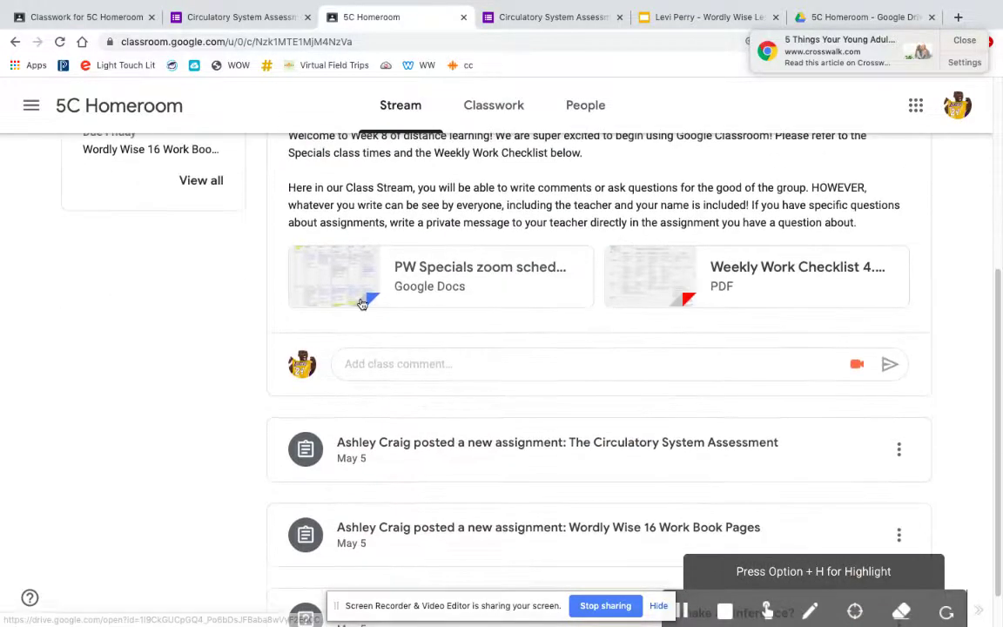
scroll(363, 305, up, 4)
View the student's own work list from the classwork page and filter it to Returned with grade.
click(519, 108)
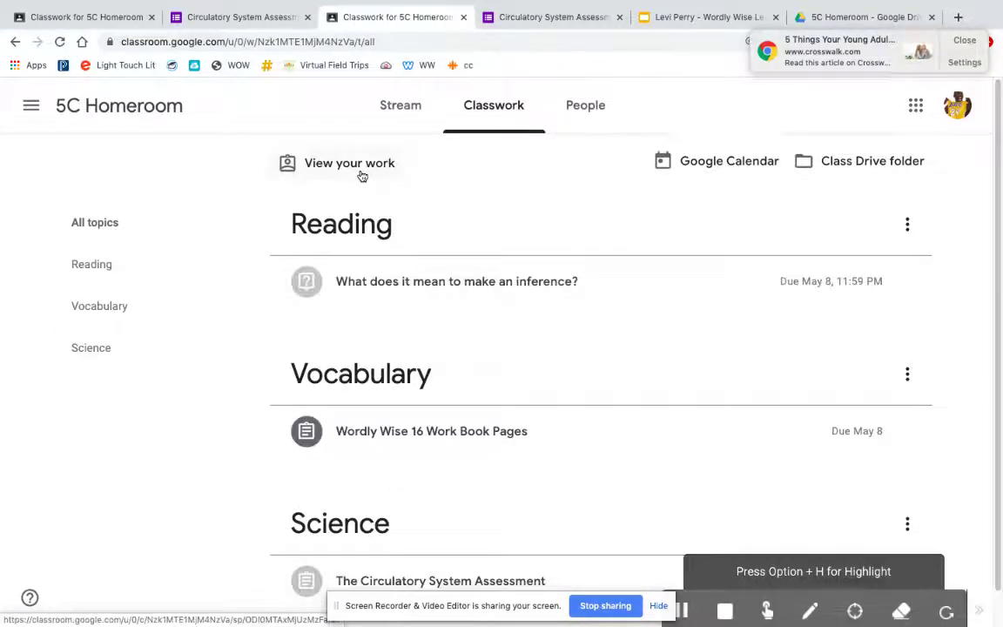
click(362, 175)
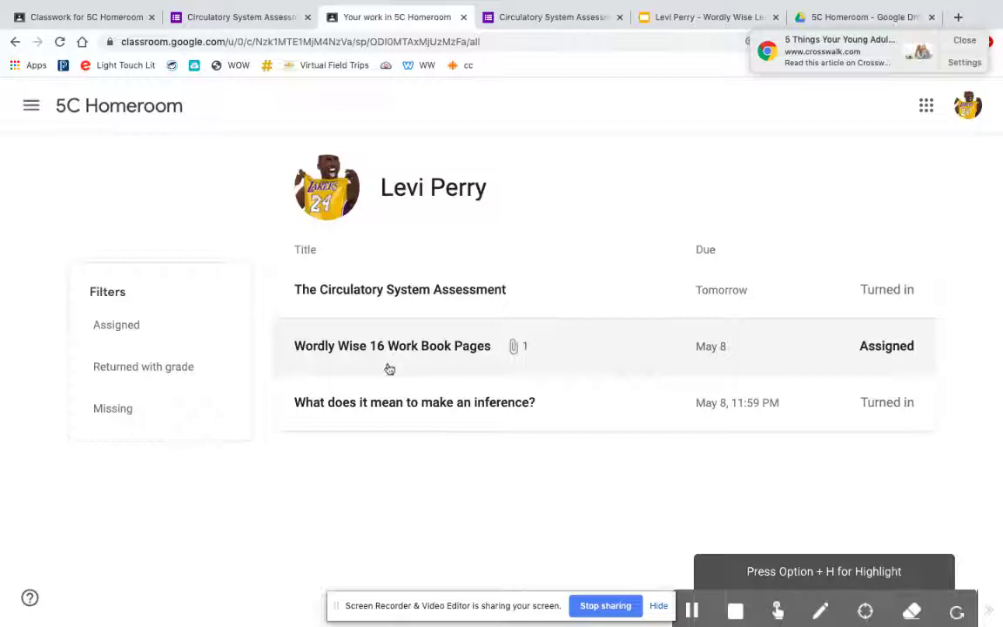
click(196, 363)
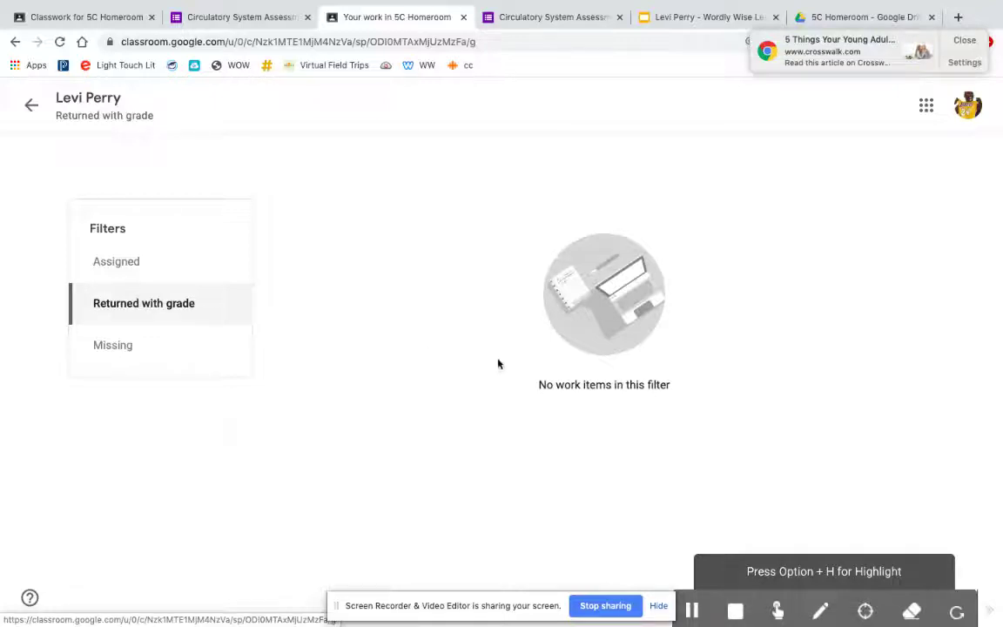
Filter the student's work list to Assigned, clear the filter to review all items, and return to the 5C Homeroom stream.
click(116, 270)
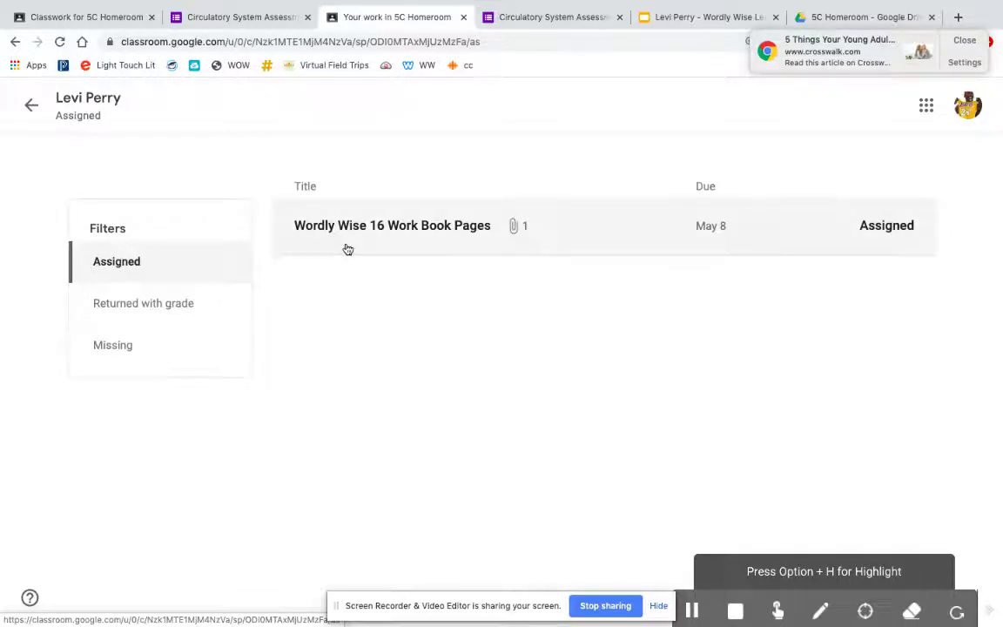
click(32, 104)
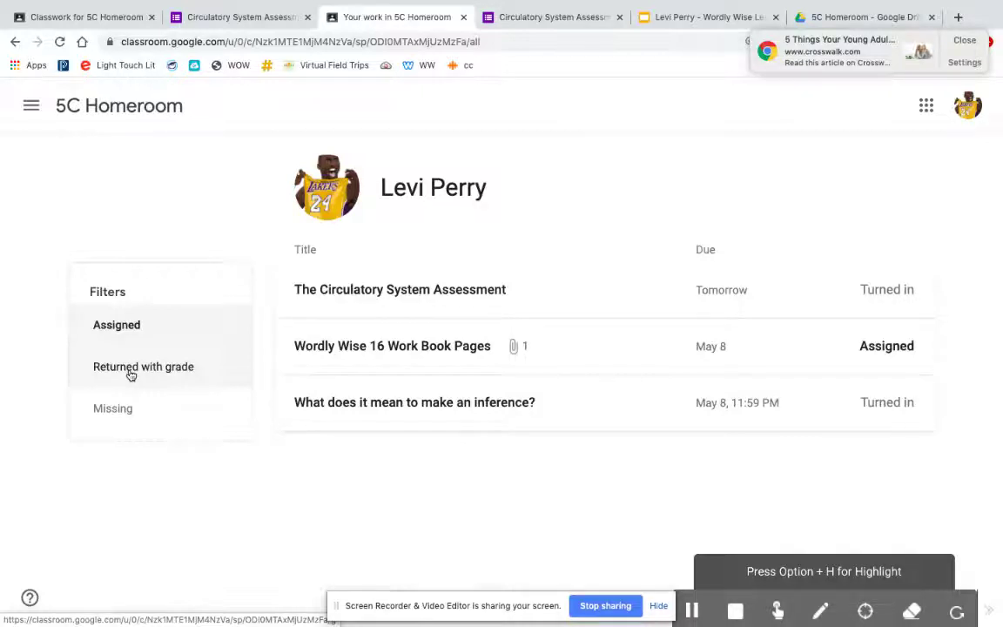
click(115, 108)
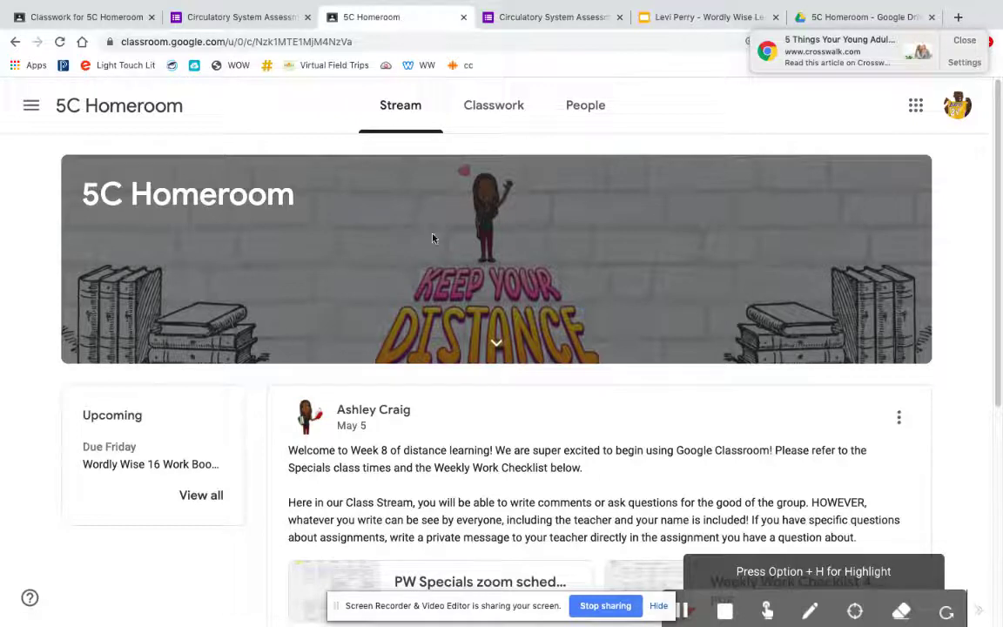
View the class's teacher list and try to email the first listed teacher, returning to the list.
click(582, 112)
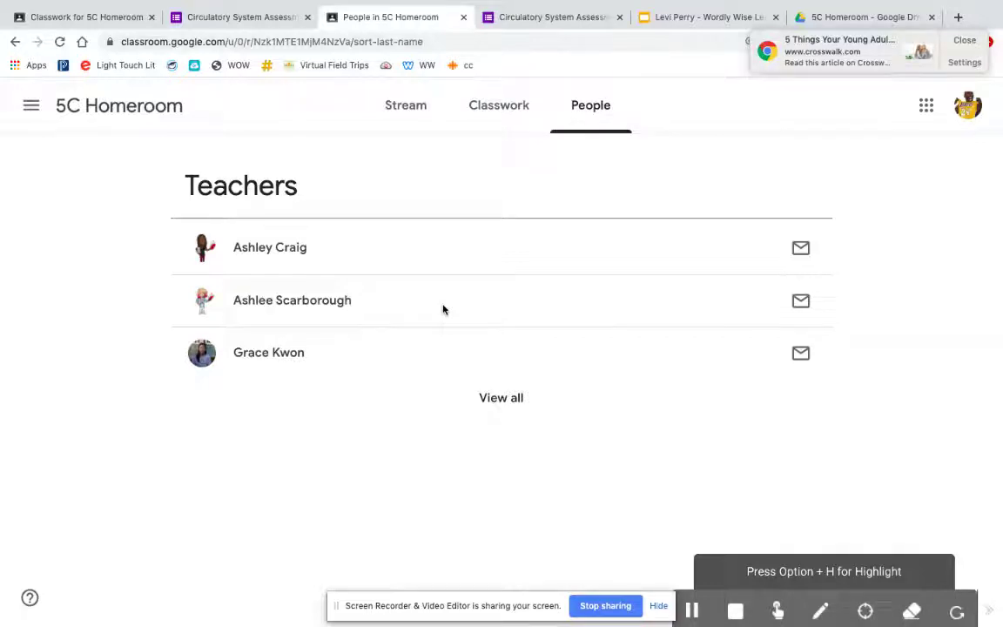
click(799, 250)
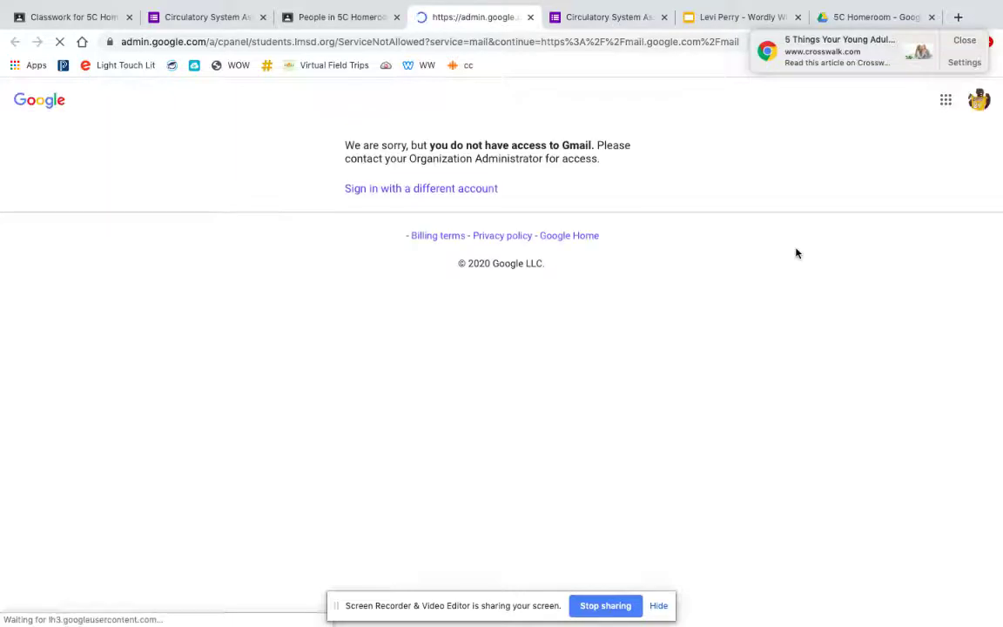
click(336, 19)
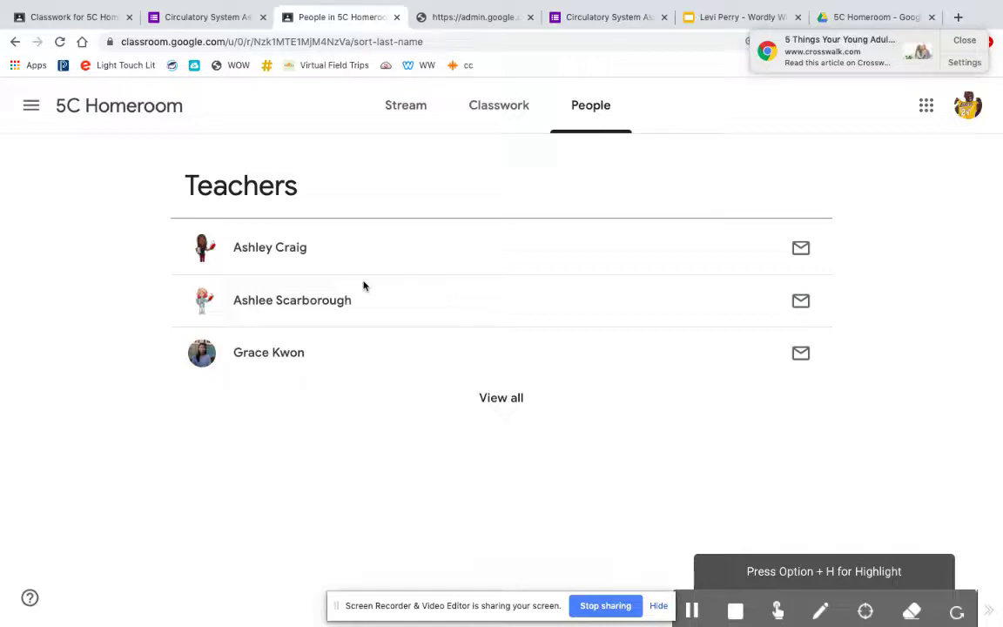
Return to the 5C Homeroom stream and look over the welcome post, its attachments and the assignment announcements.
click(150, 107)
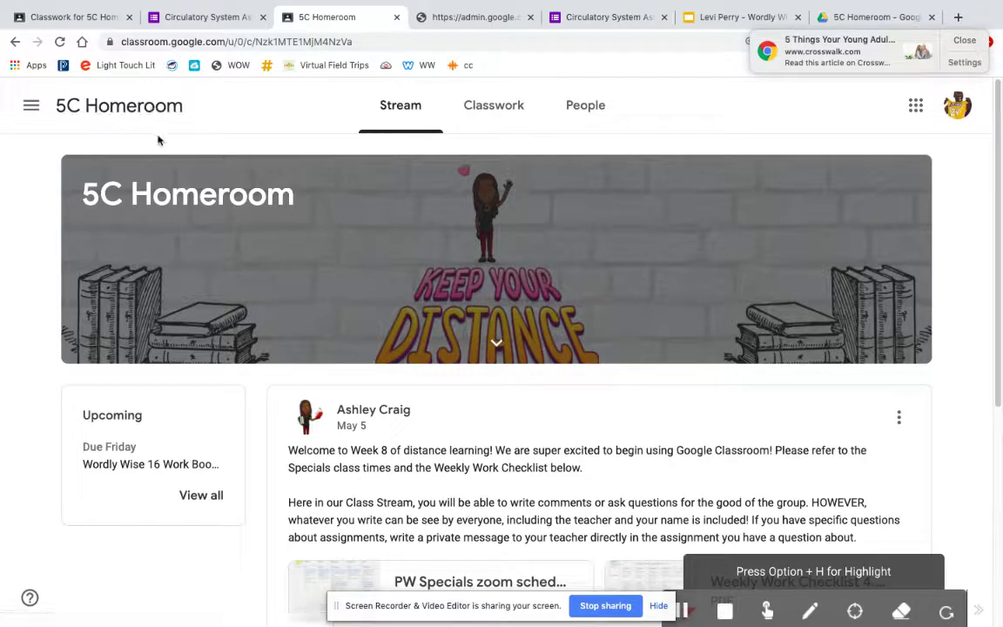
scroll(219, 215, down, 1)
scroll(219, 215, down, 6)
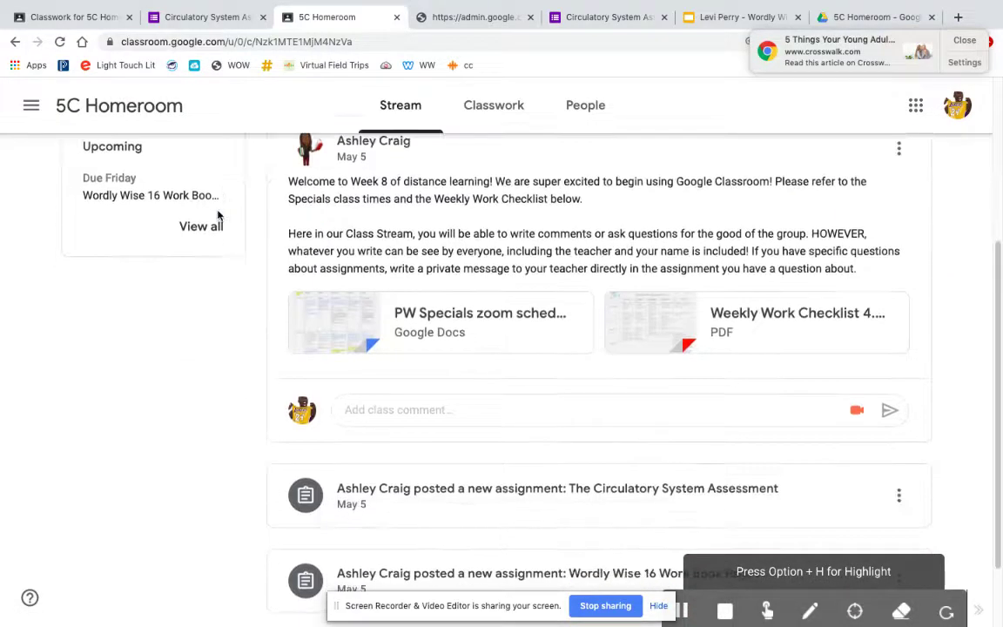